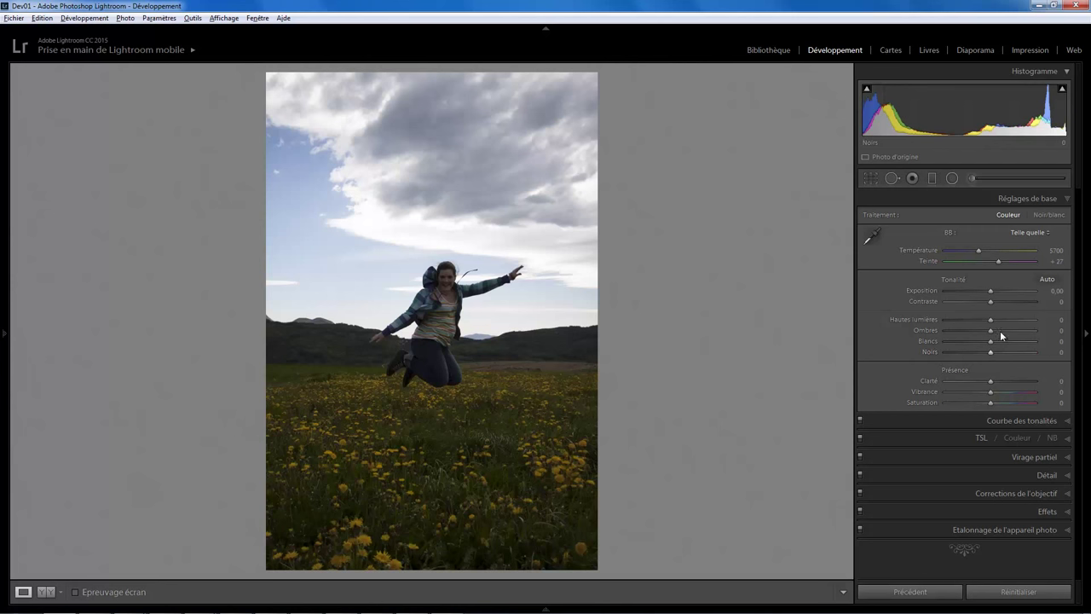
Step: Trial global highlights, shadows and vibrance changes, resetting each back to zero
{"action": "mouse_move", "coordinate": [989, 319]}
{"action": "left_mouse_down"}
{"action": "mouse_move", "coordinate": [944, 320]}
{"action": "mouse_move", "coordinate": [980, 321]}
{"action": "left_mouse_up"}
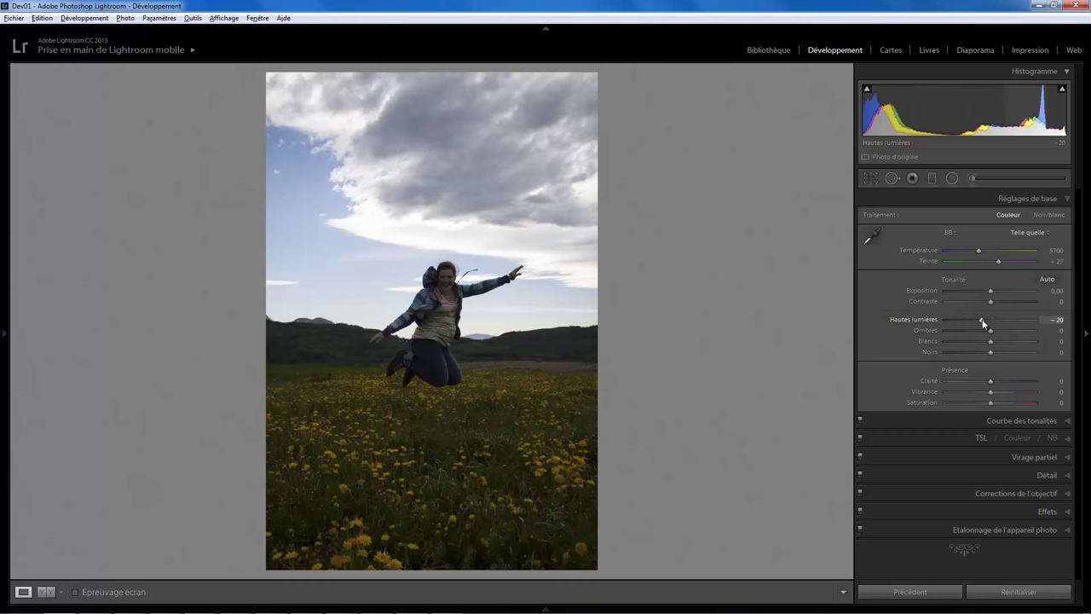
{"action": "double_click", "coordinate": [982, 319]}
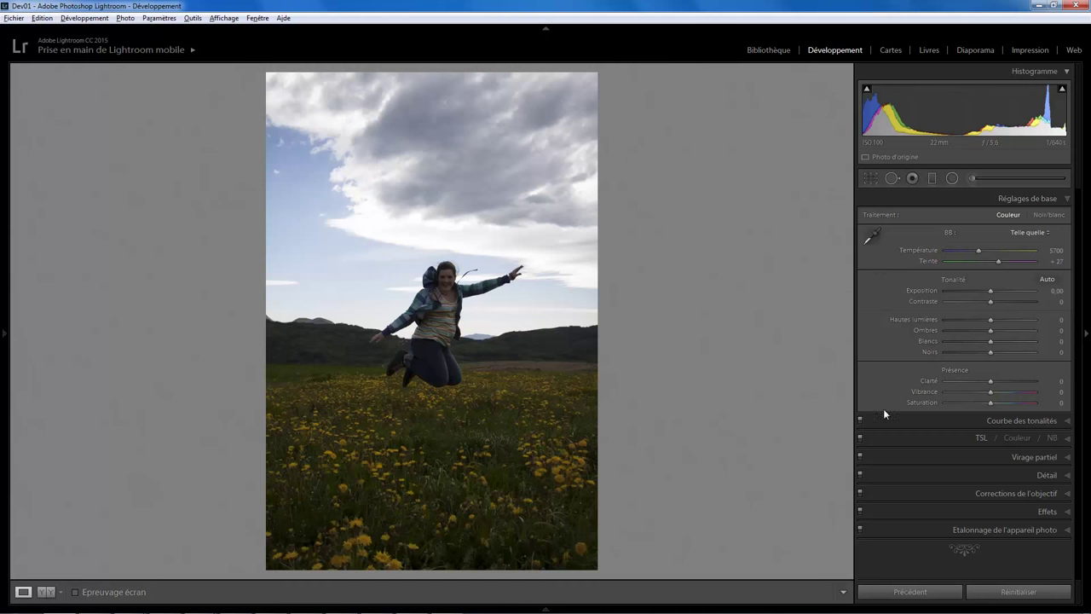
{"action": "mouse_move", "coordinate": [989, 330]}
{"action": "left_mouse_down"}
{"action": "mouse_move", "coordinate": [1048, 331]}
{"action": "mouse_move", "coordinate": [1006, 333]}
{"action": "mouse_move", "coordinate": [1016, 337]}
{"action": "left_mouse_up"}
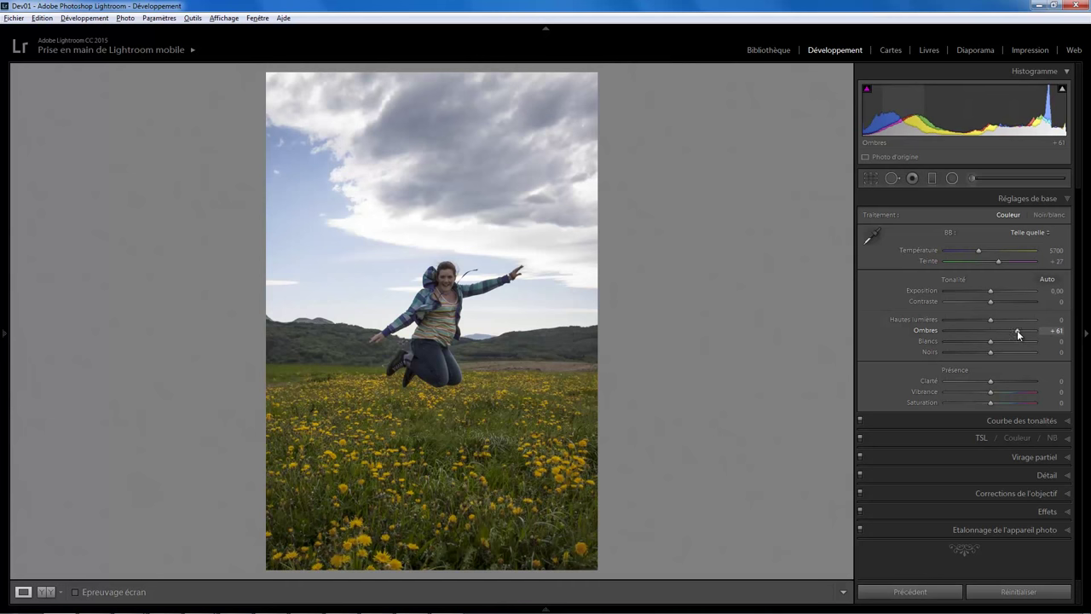
{"action": "double_click", "coordinate": [1017, 333]}
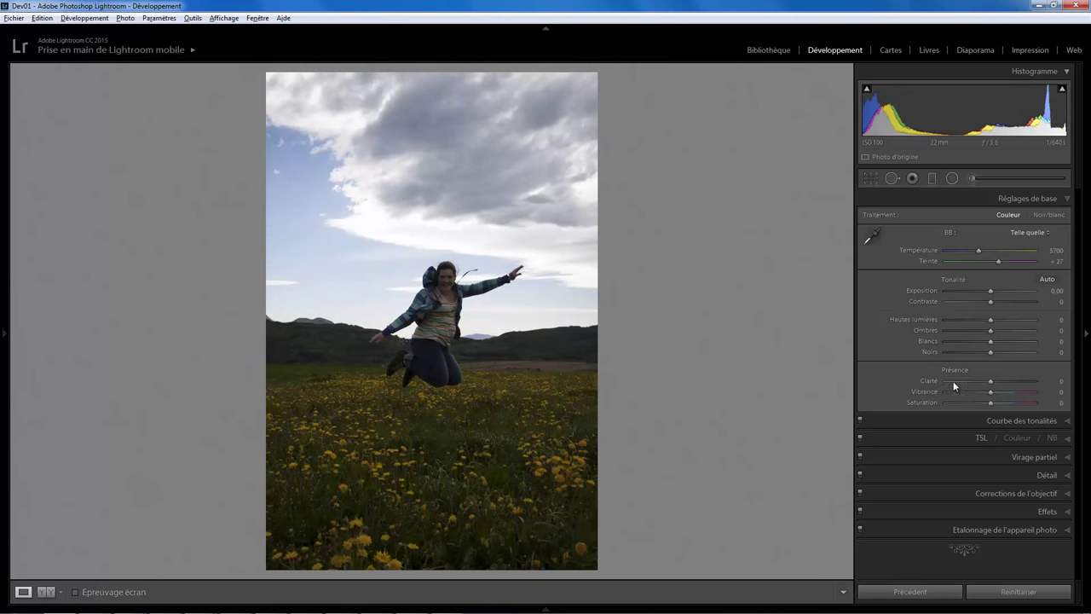
{"action": "left_click_drag", "start_coordinate": [990, 394], "coordinate": [1018, 395]}
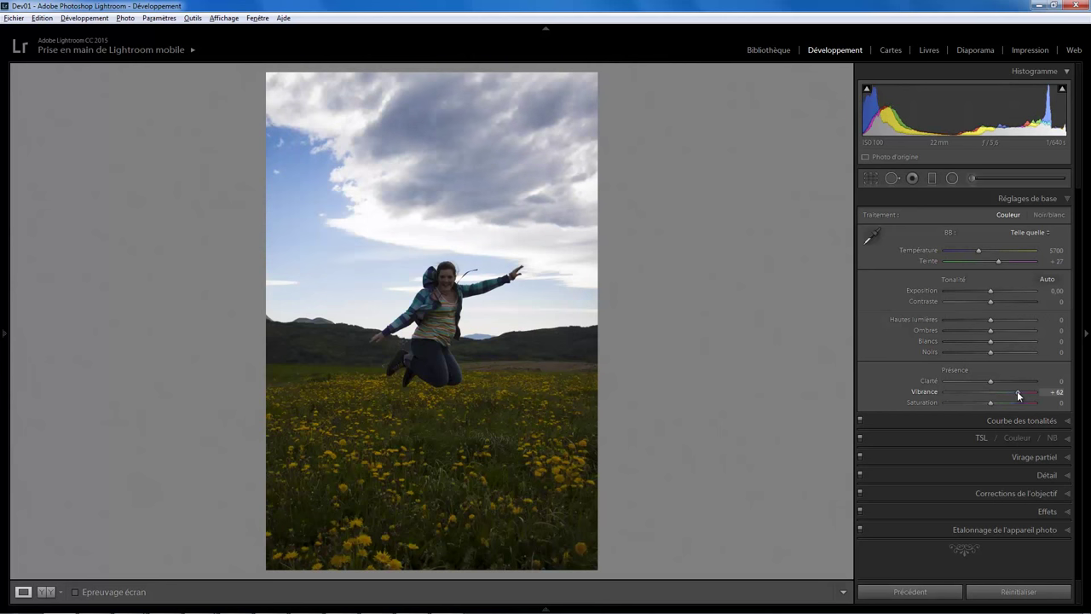
{"action": "double_click", "coordinate": [1007, 392]}
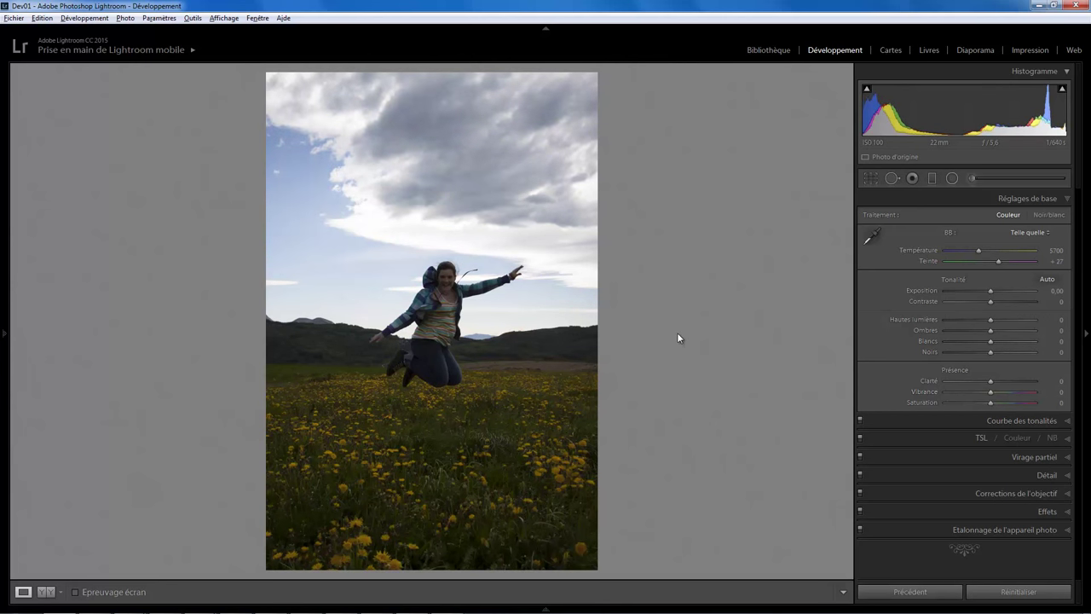
Step: Add a graduated filter across the woman and horizon with exposure 0.53 and shadows 31
{"action": "left_click", "coordinate": [932, 179]}
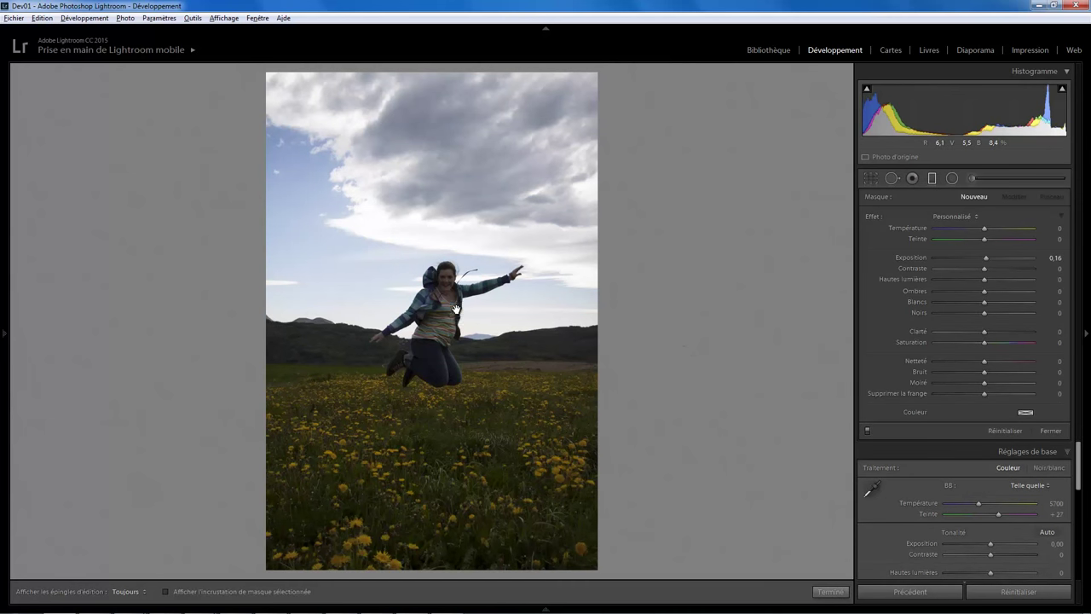
{"action": "left_click_drag", "start_coordinate": [456, 310], "coordinate": [456, 280]}
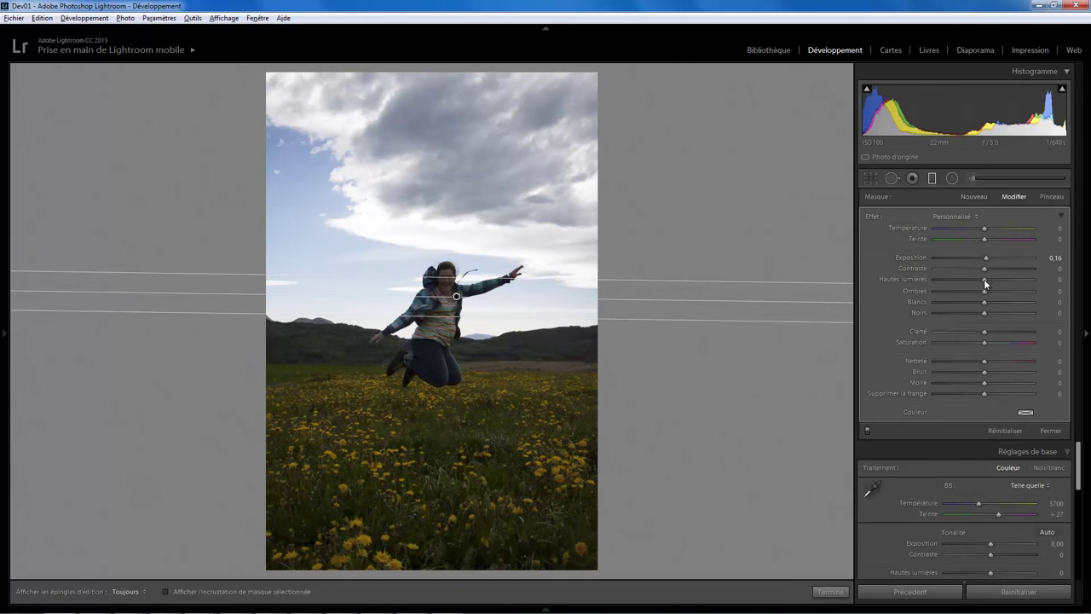
{"action": "left_click_drag", "start_coordinate": [986, 257], "coordinate": [999, 290]}
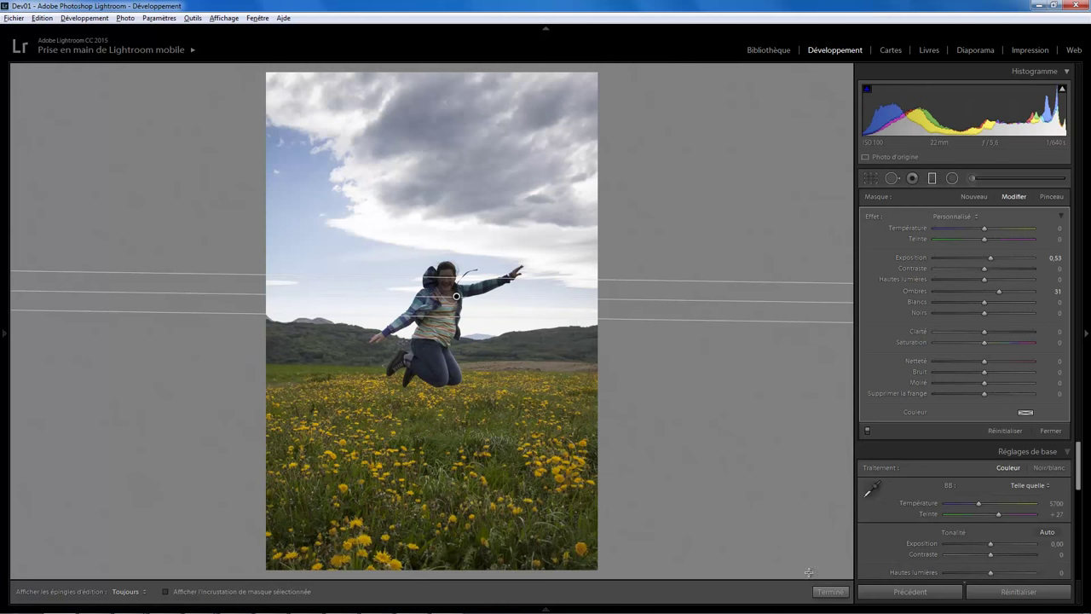
{"action": "left_click", "coordinate": [830, 591]}
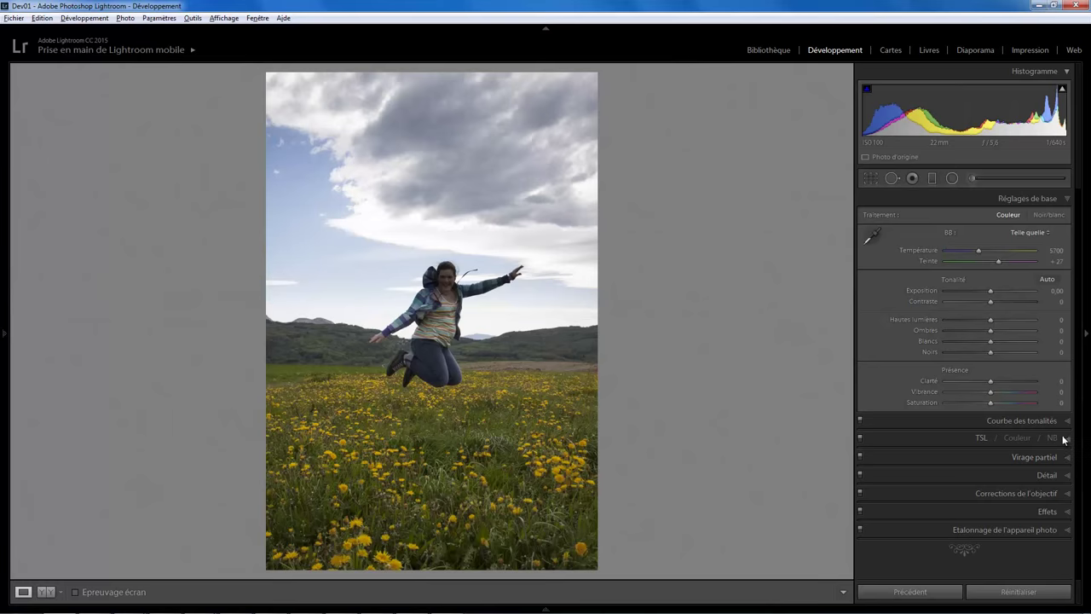
{"action": "left_click", "coordinate": [1067, 439]}
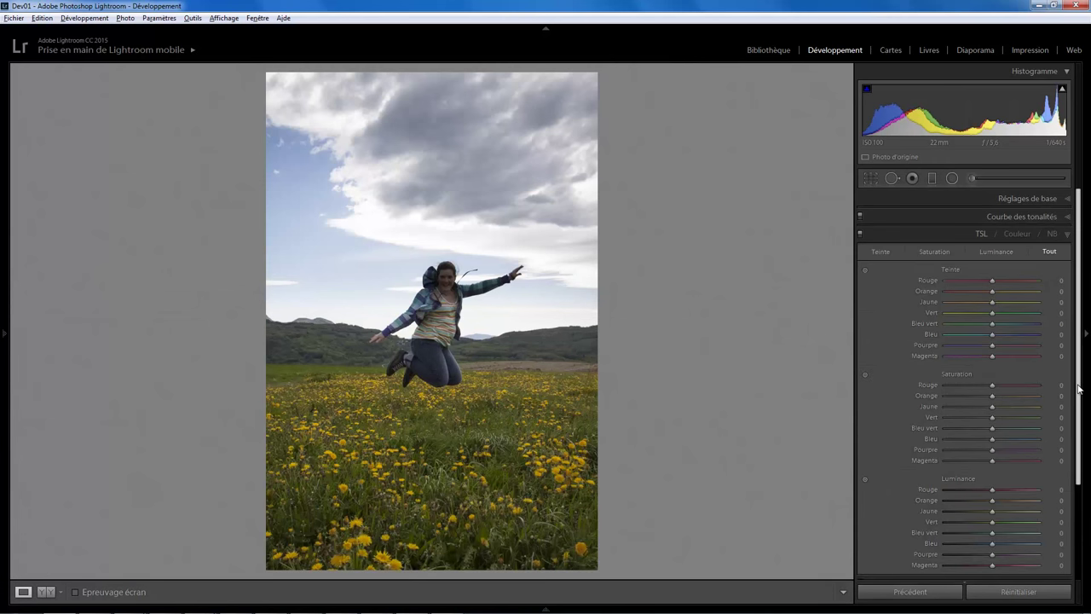
Step: Raise Yellow luminance to +63 in the HSL panel, keeping Green luminance at 0
{"action": "left_click_drag", "start_coordinate": [1078, 388], "coordinate": [1078, 474]}
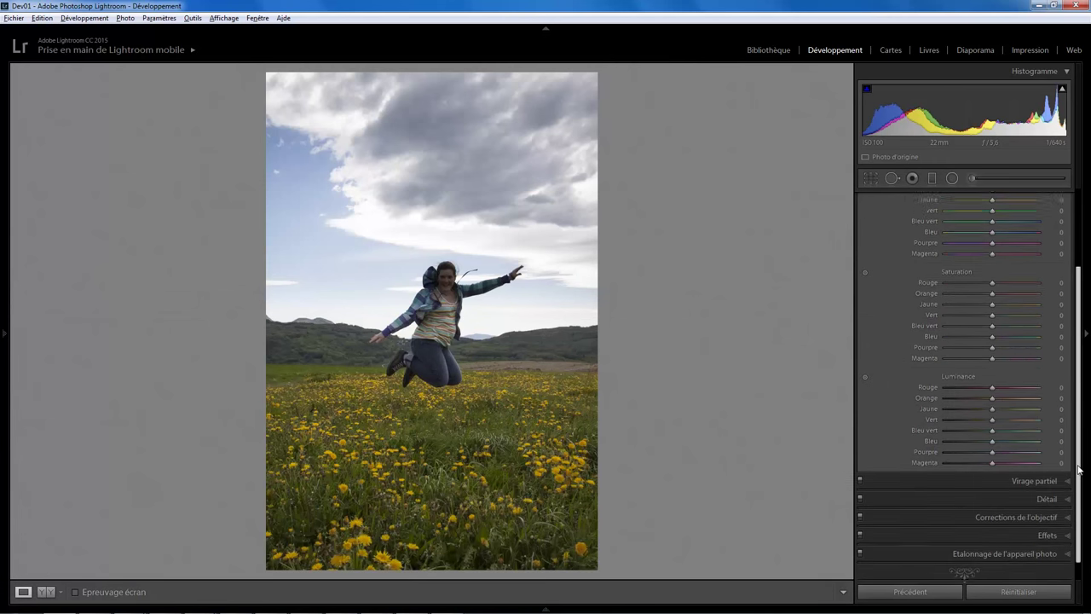
{"action": "mouse_move", "coordinate": [993, 408]}
{"action": "left_mouse_down"}
{"action": "mouse_move", "coordinate": [1026, 405]}
{"action": "mouse_move", "coordinate": [969, 404]}
{"action": "mouse_move", "coordinate": [1014, 406]}
{"action": "mouse_move", "coordinate": [984, 407]}
{"action": "mouse_move", "coordinate": [1014, 407]}
{"action": "mouse_move", "coordinate": [1010, 417]}
{"action": "mouse_move", "coordinate": [980, 416]}
{"action": "mouse_move", "coordinate": [1021, 403]}
{"action": "left_mouse_up"}
{"action": "double_click", "coordinate": [1001, 416]}
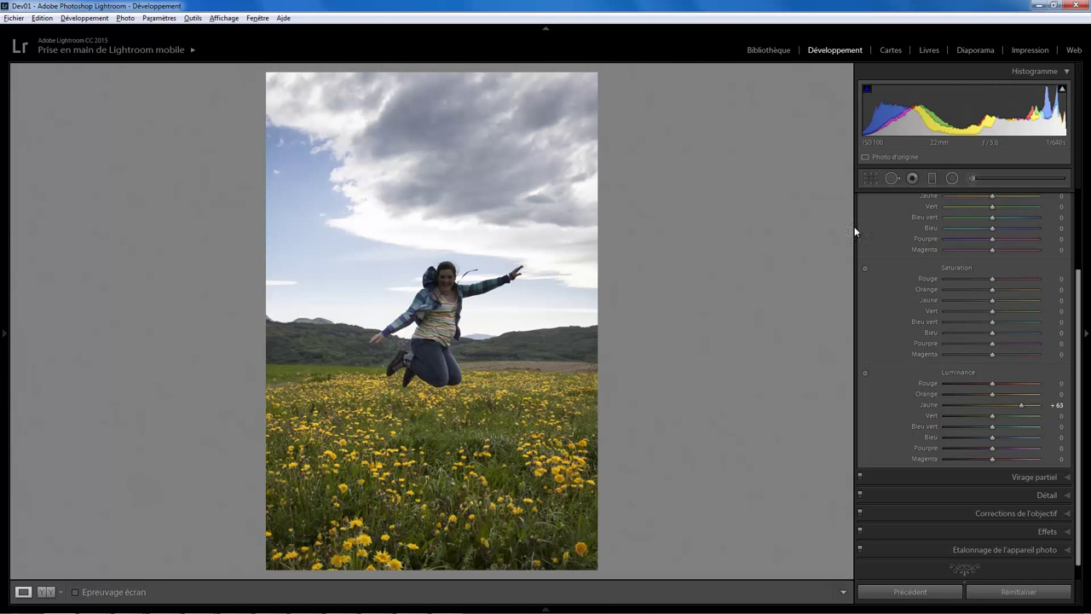
Step: Fit a tilted radial filter around the woman's body with exposure 0.16 and shadows 32
{"action": "left_click", "coordinate": [953, 178]}
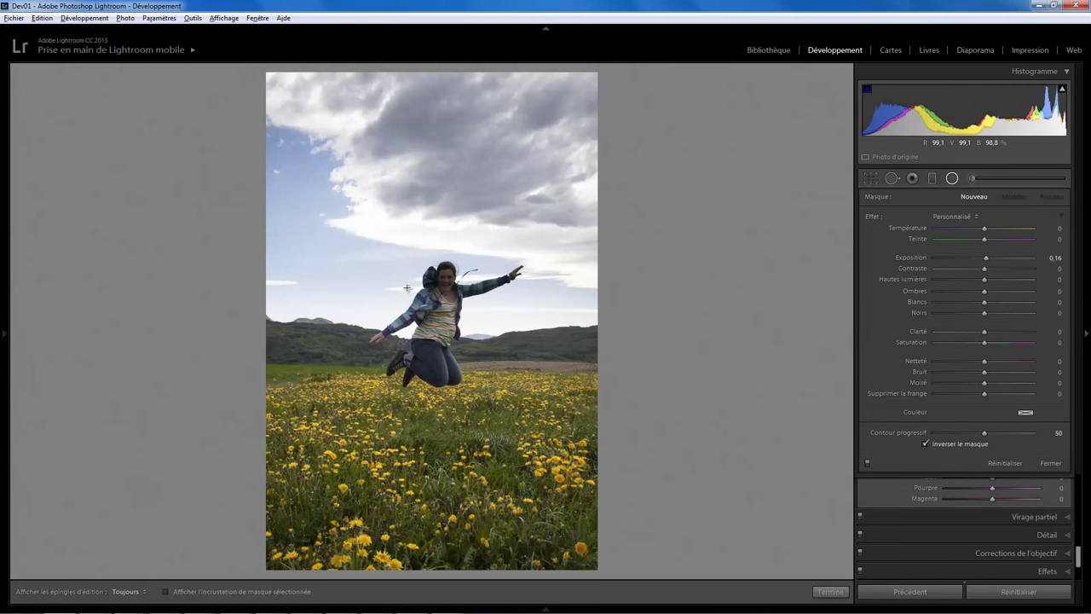
{"action": "left_click_drag", "start_coordinate": [387, 291], "coordinate": [499, 336]}
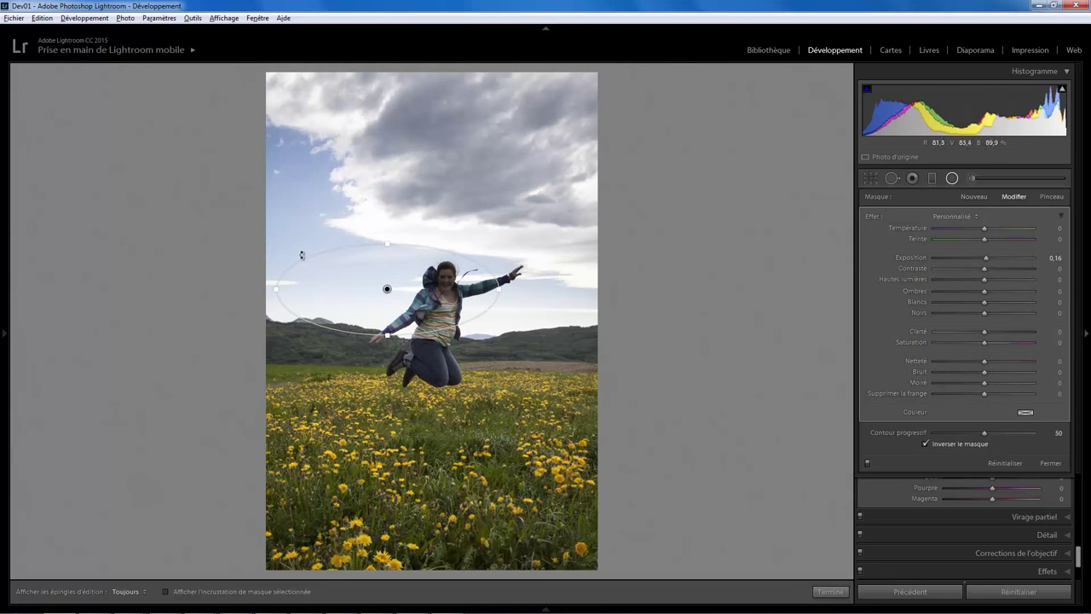
{"action": "left_click_drag", "start_coordinate": [301, 262], "coordinate": [294, 338]}
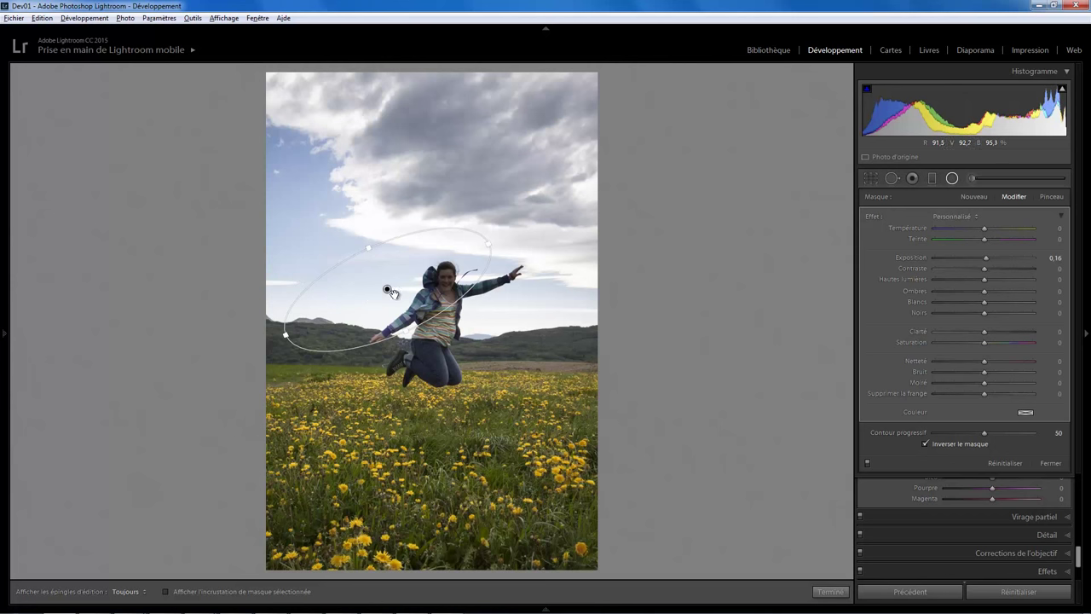
{"action": "left_click_drag", "start_coordinate": [415, 298], "coordinate": [443, 297]}
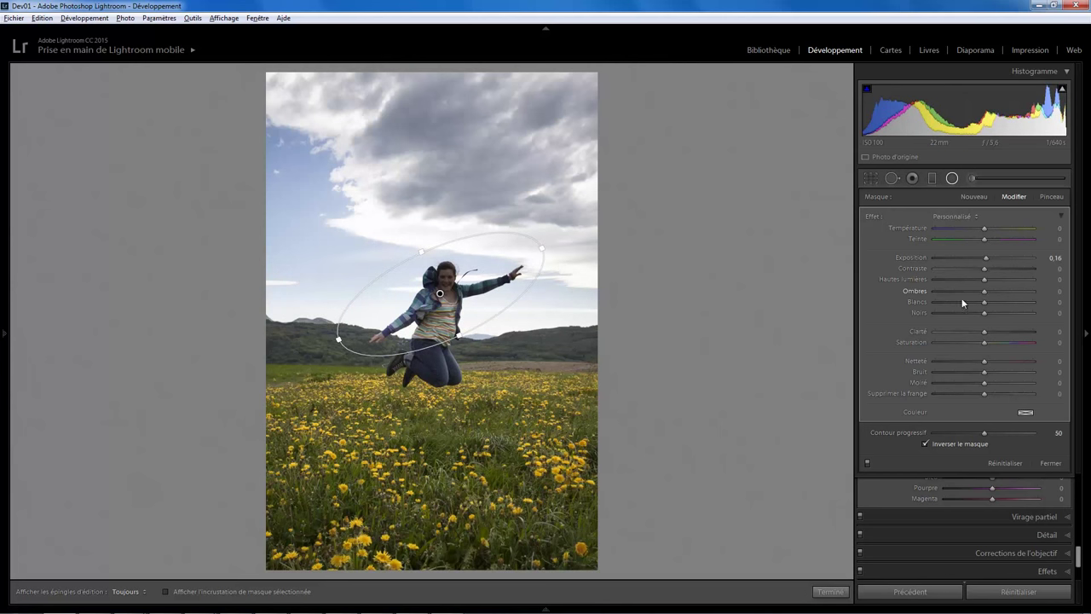
{"action": "left_click_drag", "start_coordinate": [996, 295], "coordinate": [998, 294]}
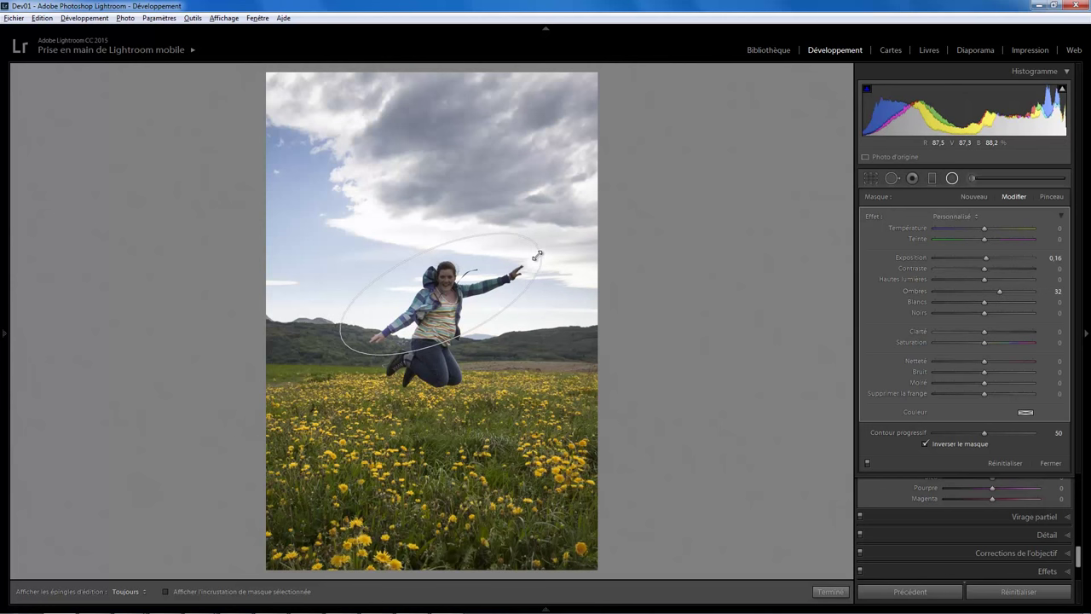
{"action": "left_click_drag", "start_coordinate": [491, 231], "coordinate": [503, 245]}
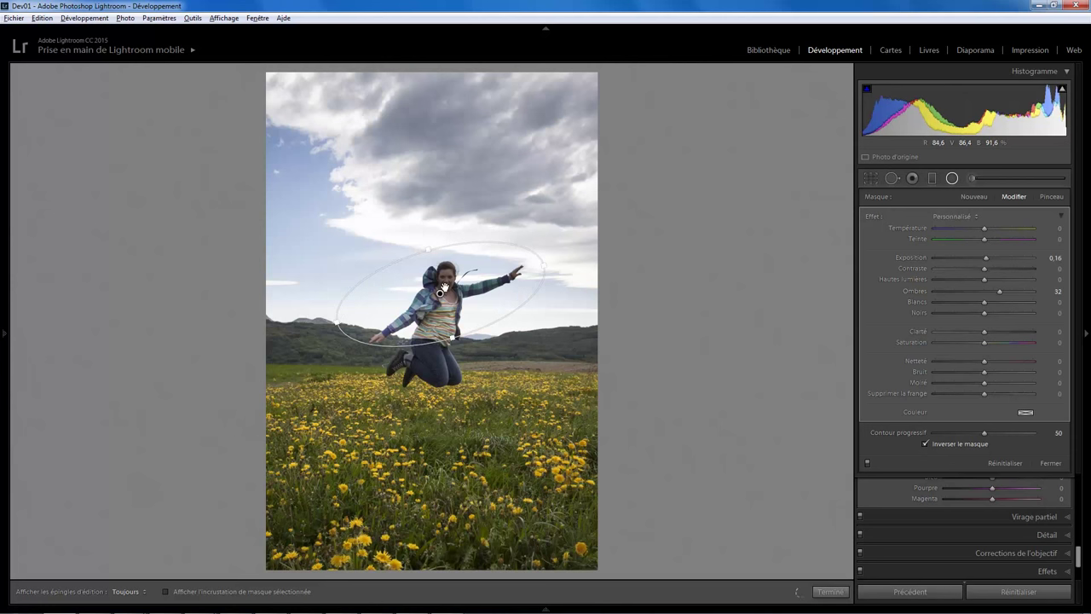
{"action": "left_click_drag", "start_coordinate": [439, 294], "coordinate": [441, 302]}
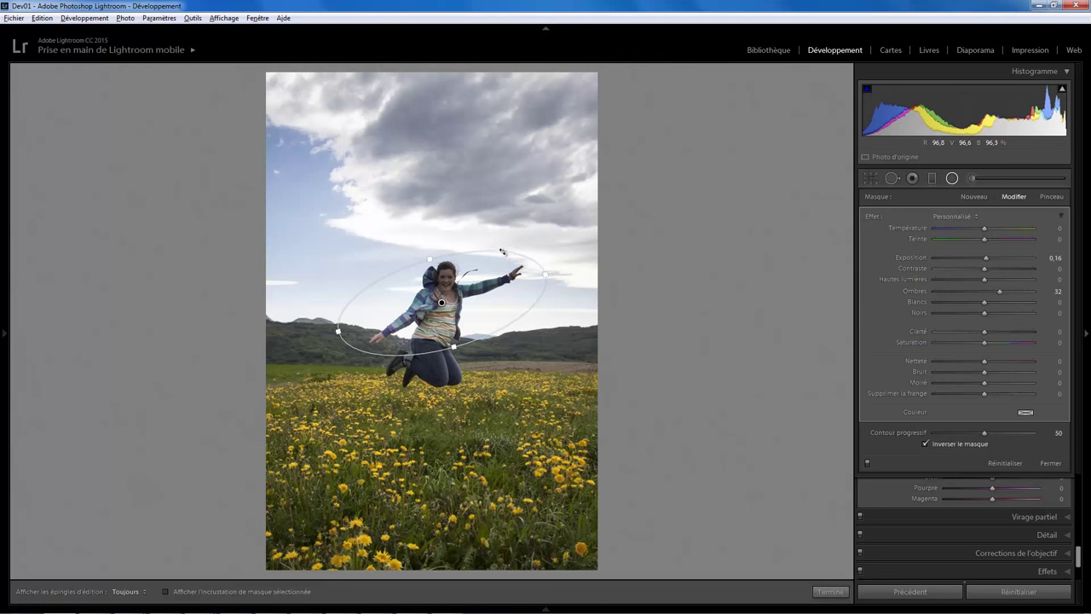
{"action": "left_click_drag", "start_coordinate": [503, 252], "coordinate": [507, 258]}
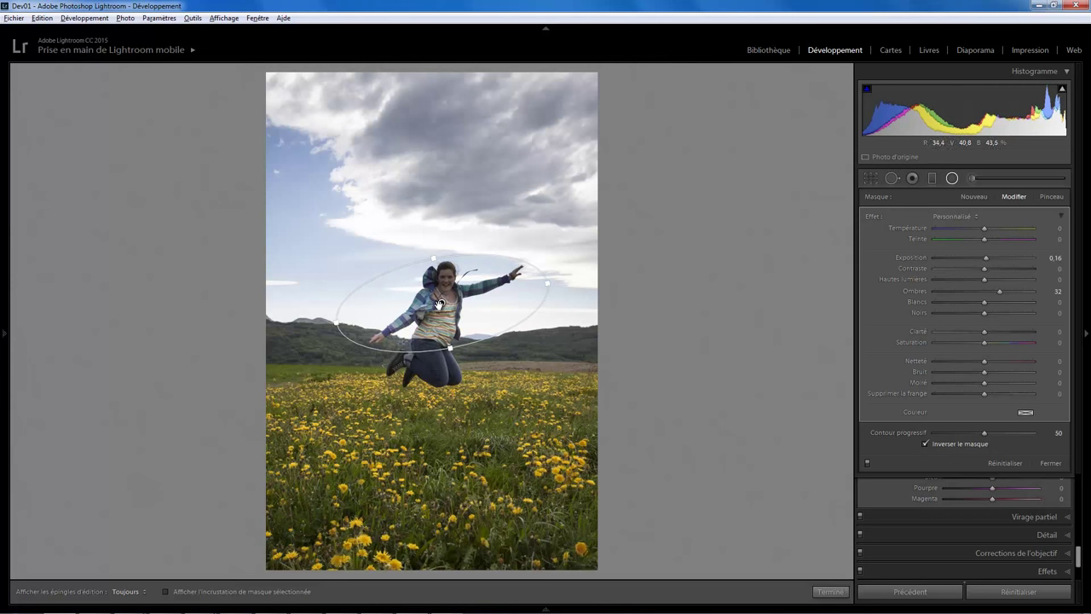
{"action": "left_click_drag", "start_coordinate": [440, 302], "coordinate": [442, 300]}
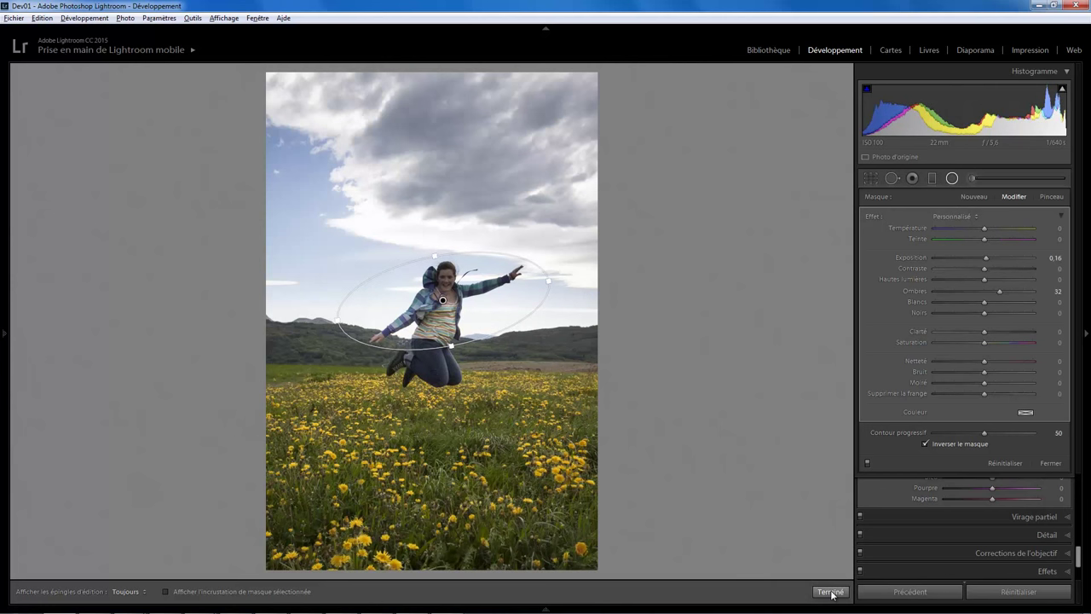
{"action": "left_click", "coordinate": [830, 590]}
{"action": "left_click", "coordinate": [952, 177]}
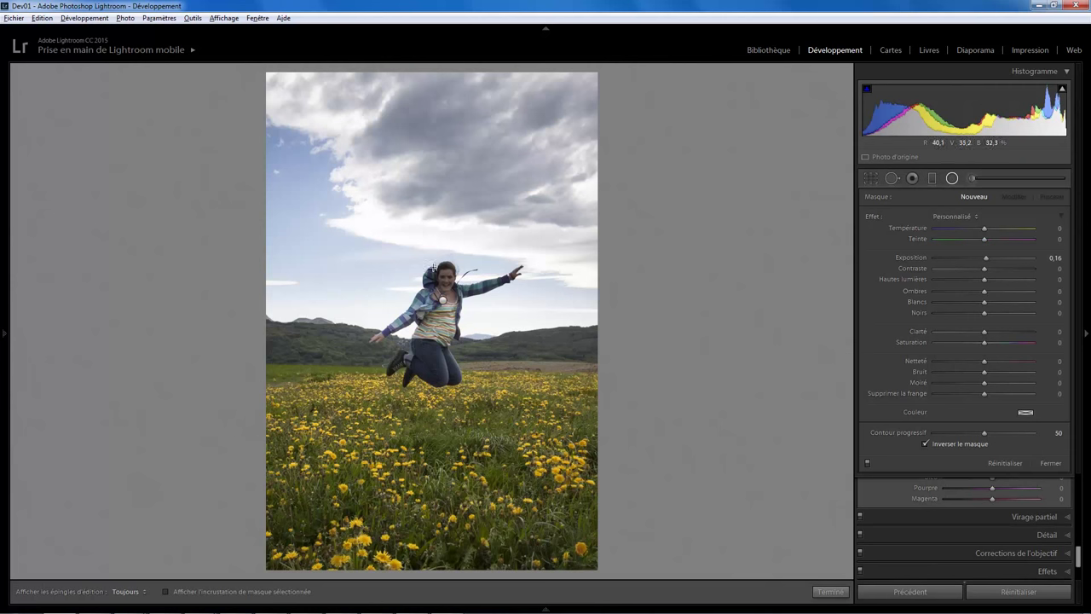
Step: Place a small radial filter on the woman's head with contrast 40 and shadows 60
{"action": "left_click", "coordinate": [443, 298]}
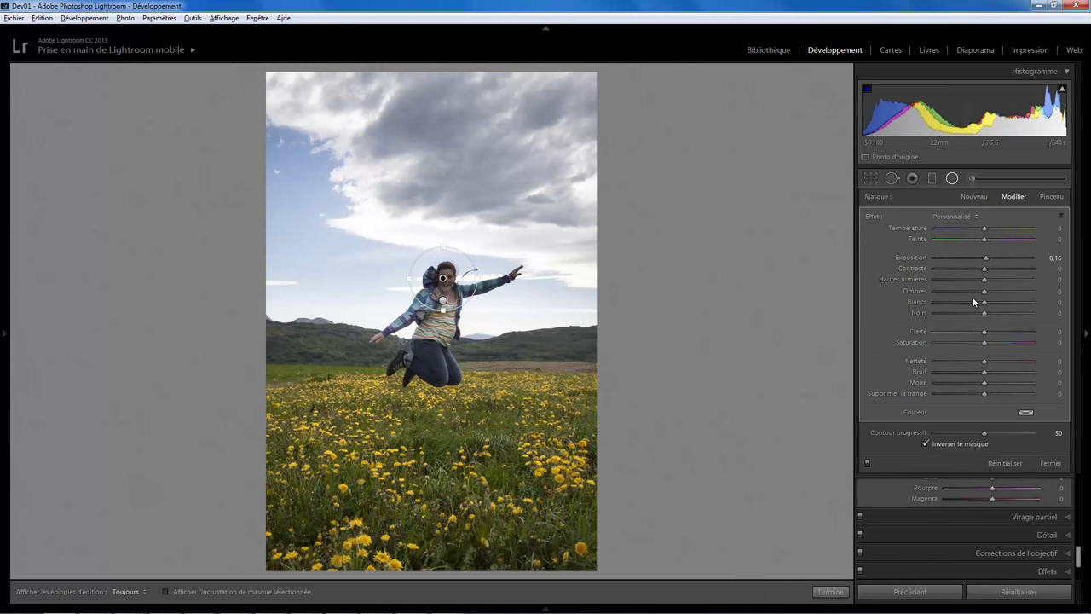
{"action": "left_click_drag", "start_coordinate": [1015, 295], "coordinate": [1002, 292]}
{"action": "left_click", "coordinate": [1013, 293]}
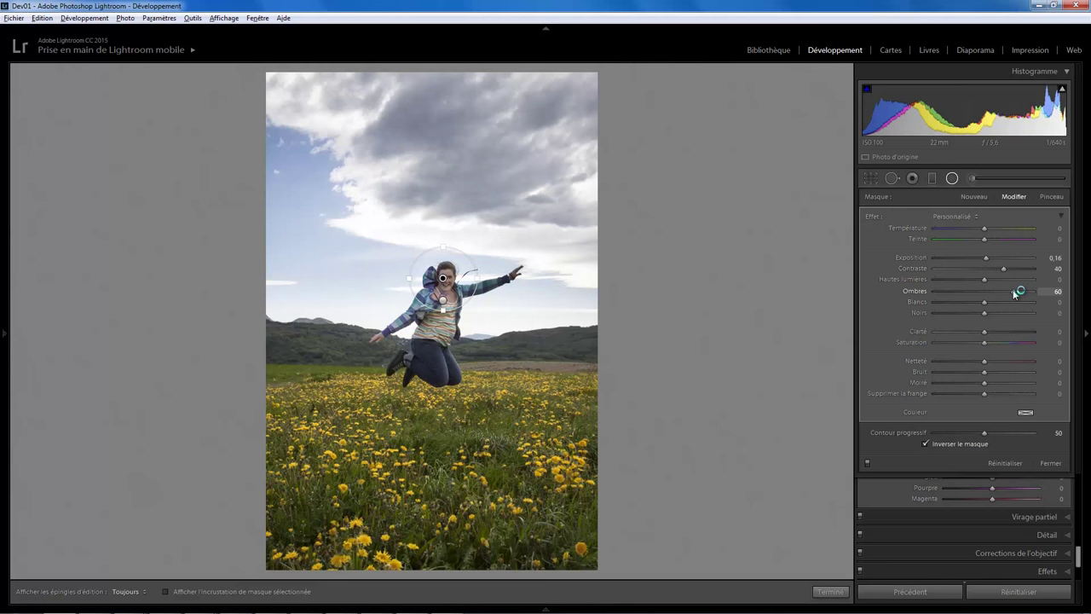
{"action": "left_click", "coordinate": [830, 591]}
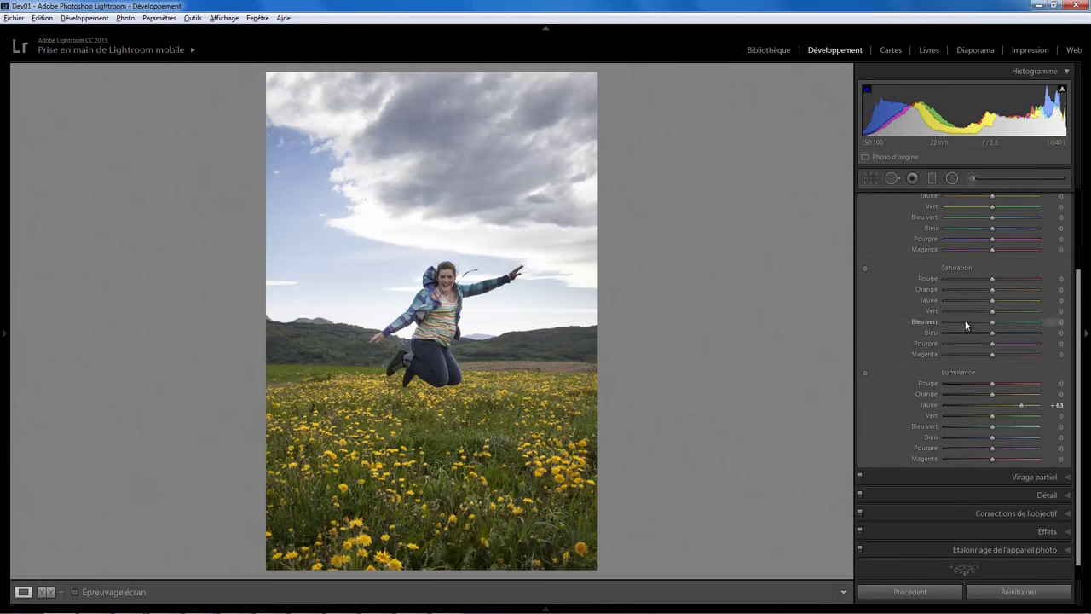
Step: Raise the photo's global vibrance in the Basic panel to +21
{"action": "left_click_drag", "start_coordinate": [1078, 295], "coordinate": [1072, 213]}
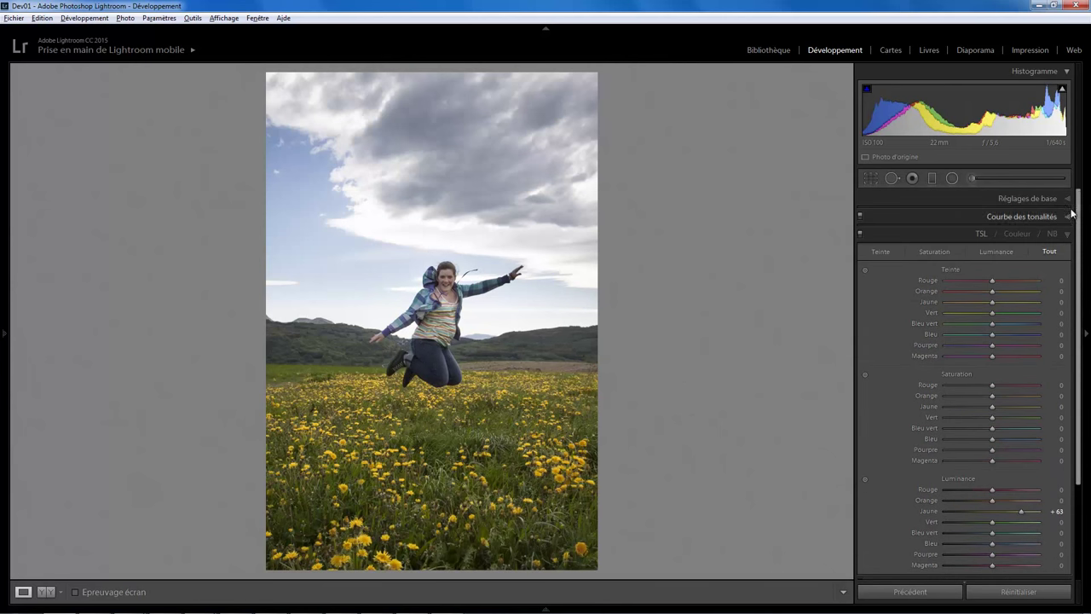
{"action": "left_click", "coordinate": [1065, 198]}
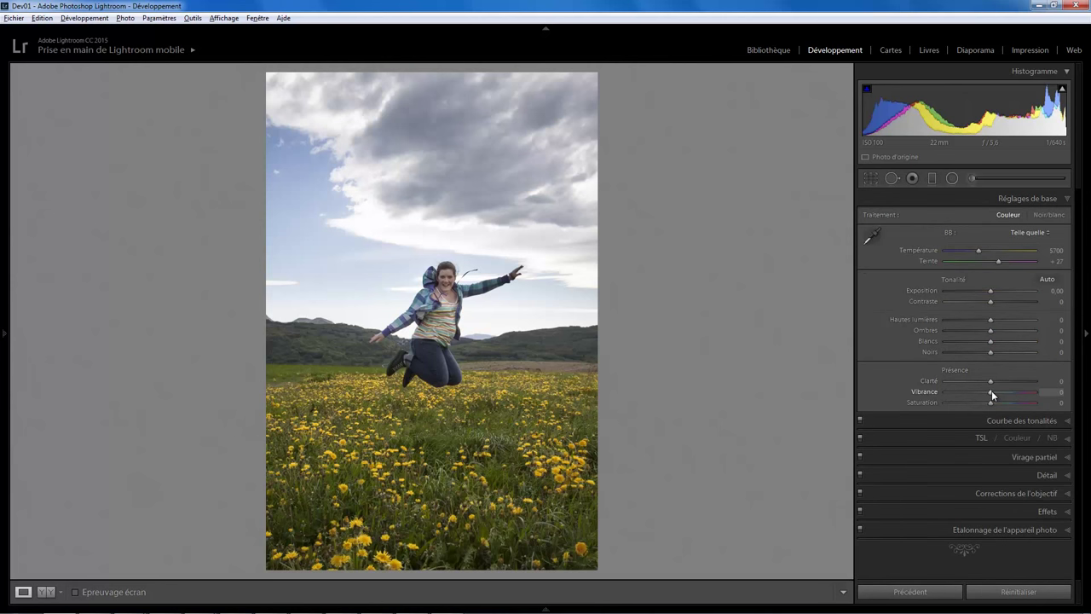
{"action": "mouse_move", "coordinate": [1000, 393]}
{"action": "left_mouse_down"}
{"action": "mouse_move", "coordinate": [990, 393]}
{"action": "mouse_move", "coordinate": [1031, 390]}
{"action": "mouse_move", "coordinate": [1001, 395]}
{"action": "left_mouse_up"}
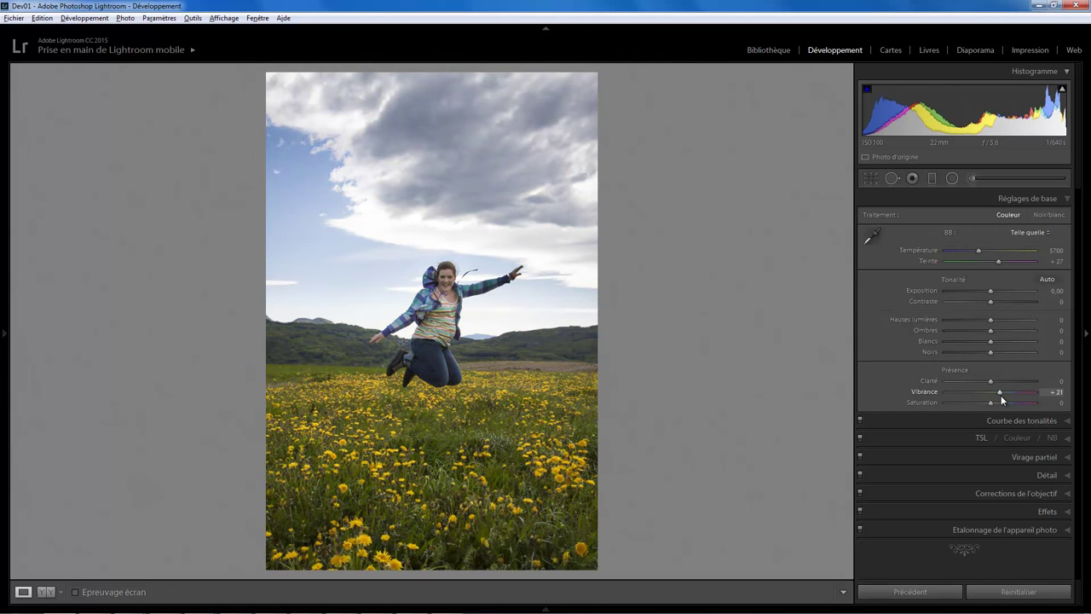
Step: Reset global vibrance to 0 and set saturation to +6
{"action": "double_click", "coordinate": [1000, 393]}
{"action": "left_click_drag", "start_coordinate": [990, 402], "coordinate": [993, 408]}
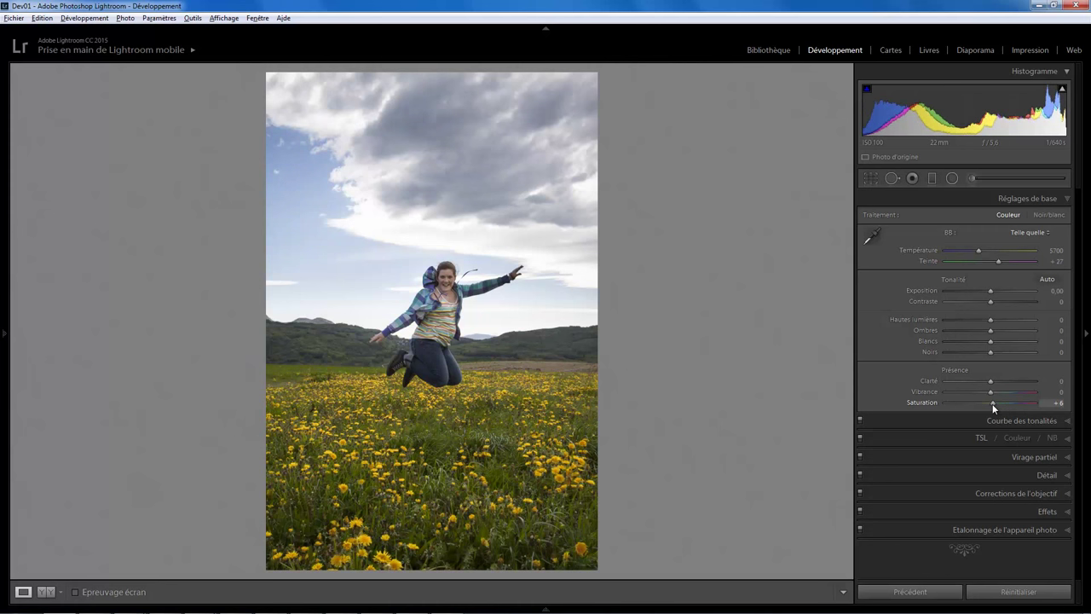
Step: Raise the face radial filter's contrast to 62, keeping its shadows at 60
{"action": "left_click", "coordinate": [951, 179]}
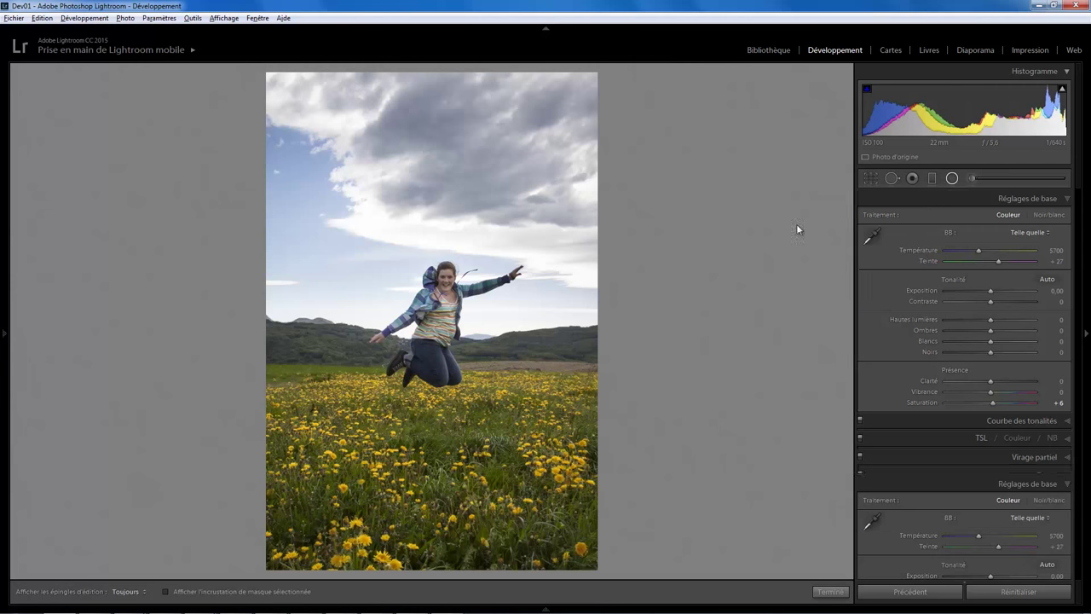
{"action": "left_click", "coordinate": [444, 277]}
{"action": "mouse_move", "coordinate": [985, 267]}
{"action": "left_mouse_down"}
{"action": "mouse_move", "coordinate": [1003, 267]}
{"action": "mouse_move", "coordinate": [1014, 291]}
{"action": "mouse_move", "coordinate": [1014, 270]}
{"action": "left_mouse_up"}
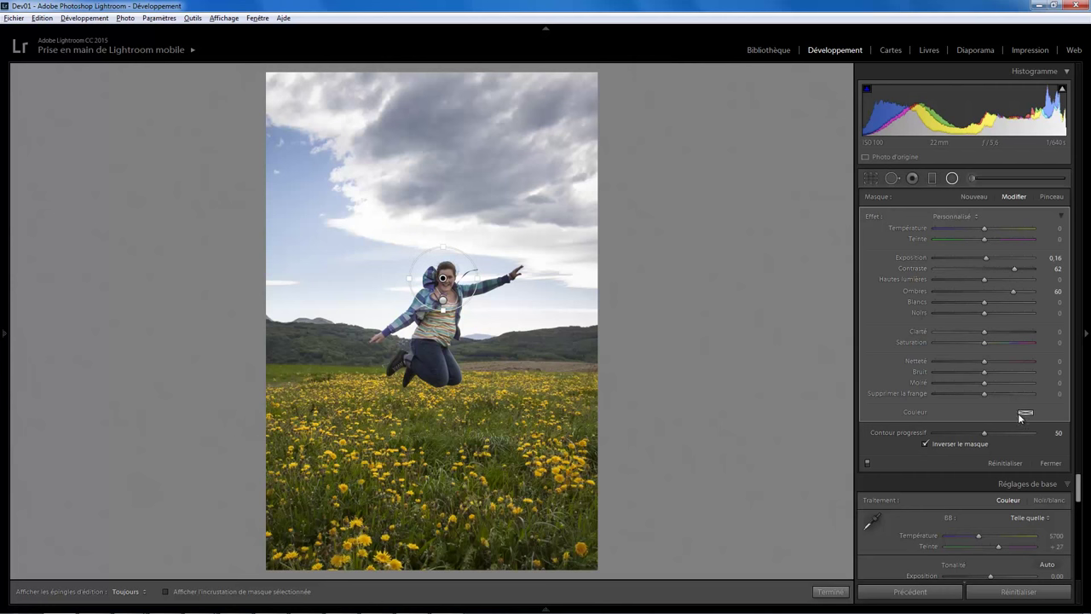
{"action": "left_click", "coordinate": [831, 590]}
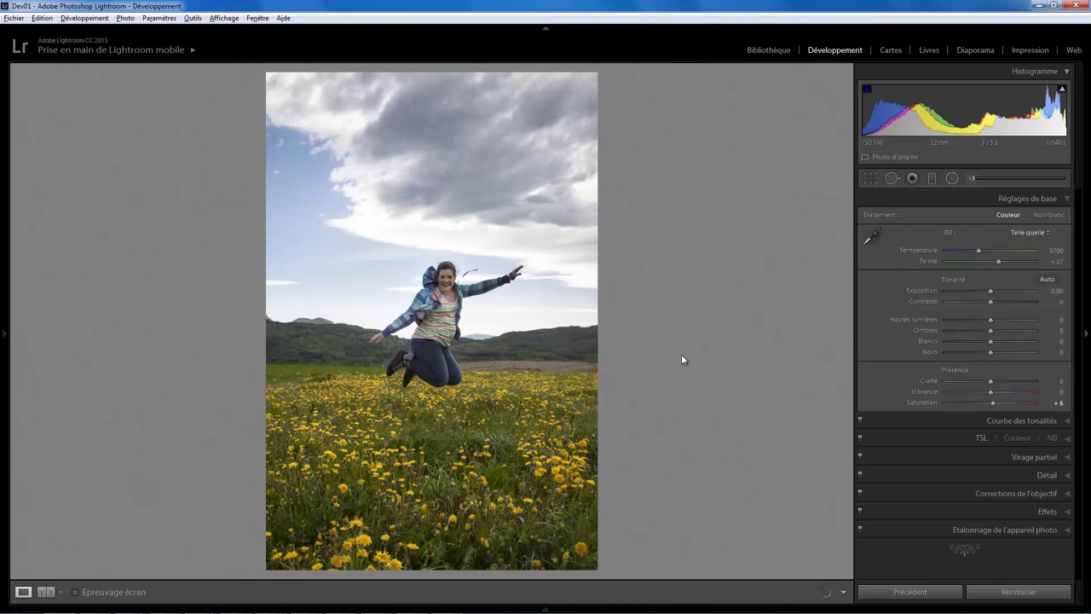
Step: Crop tighter around the jumping woman at the original aspect ratio, trimming sky and sides
{"action": "left_click", "coordinate": [869, 179]}
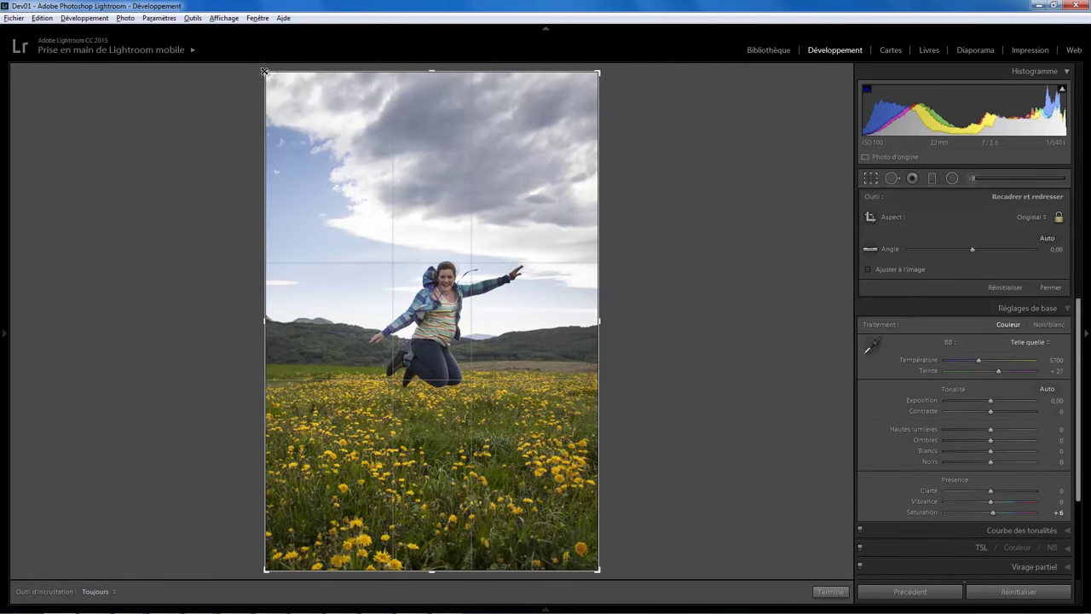
{"action": "left_click_drag", "start_coordinate": [270, 77], "coordinate": [287, 106]}
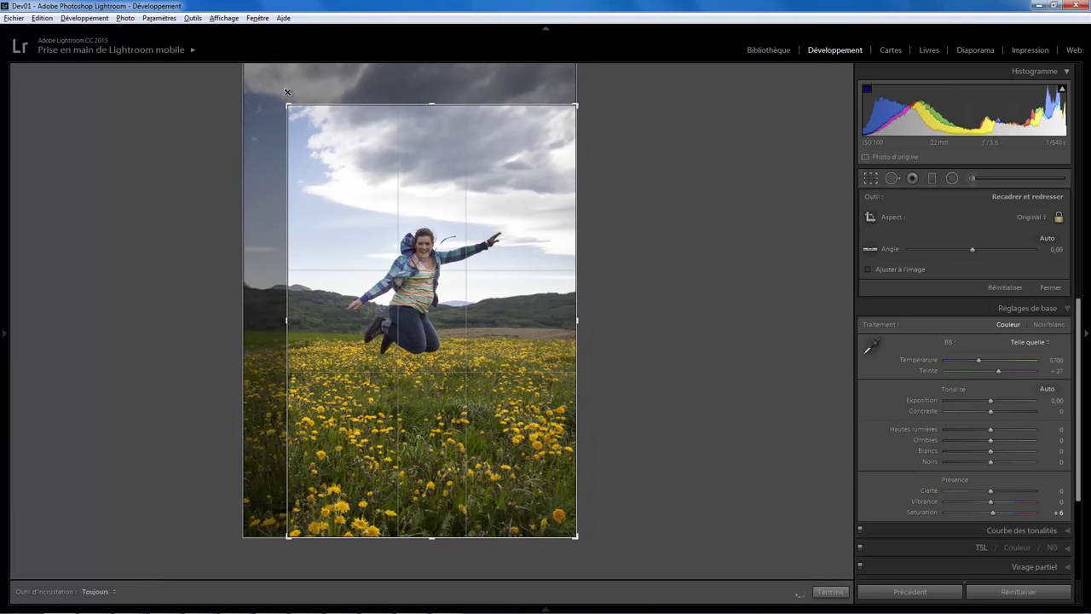
{"action": "left_click_drag", "start_coordinate": [436, 281], "coordinate": [431, 285]}
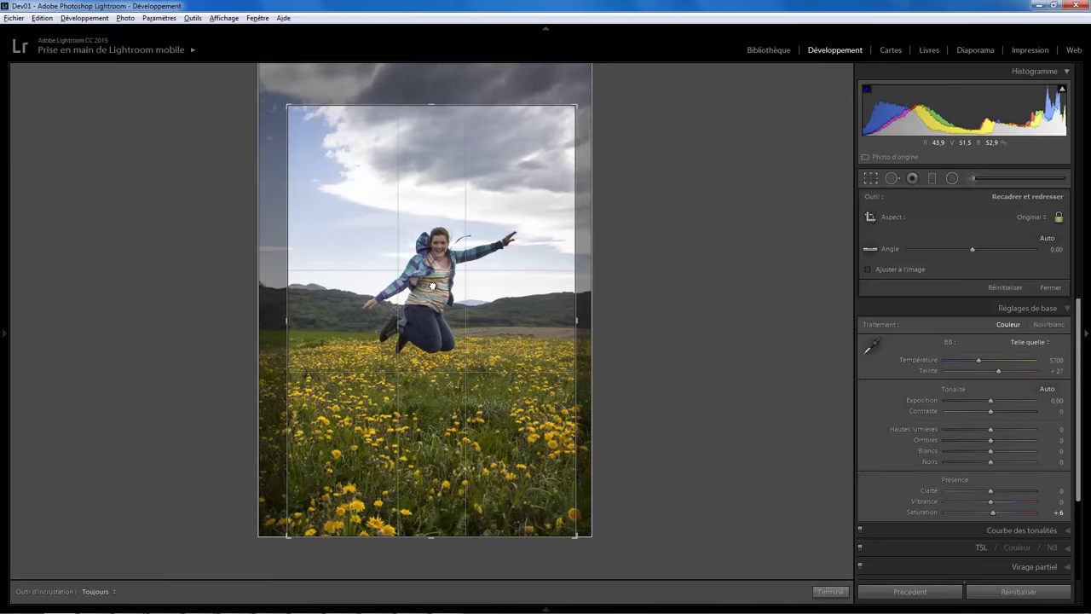
{"action": "key", "text": "Return"}
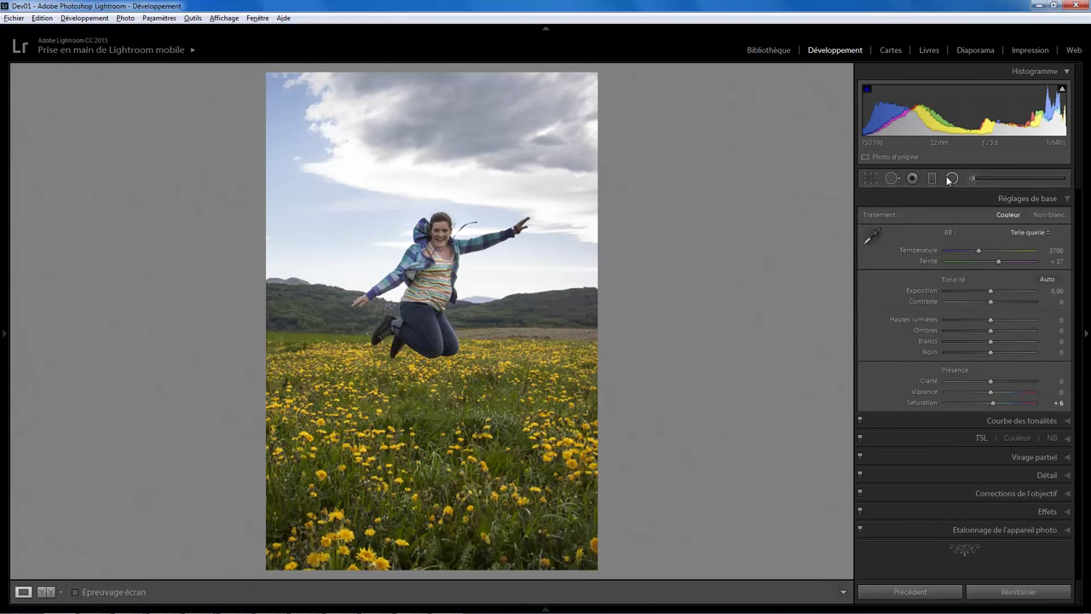
Step: Add a radial filter over the upper clouds with exposure 0.72
{"action": "left_click", "coordinate": [952, 178]}
{"action": "left_click_drag", "start_coordinate": [469, 86], "coordinate": [652, 177]}
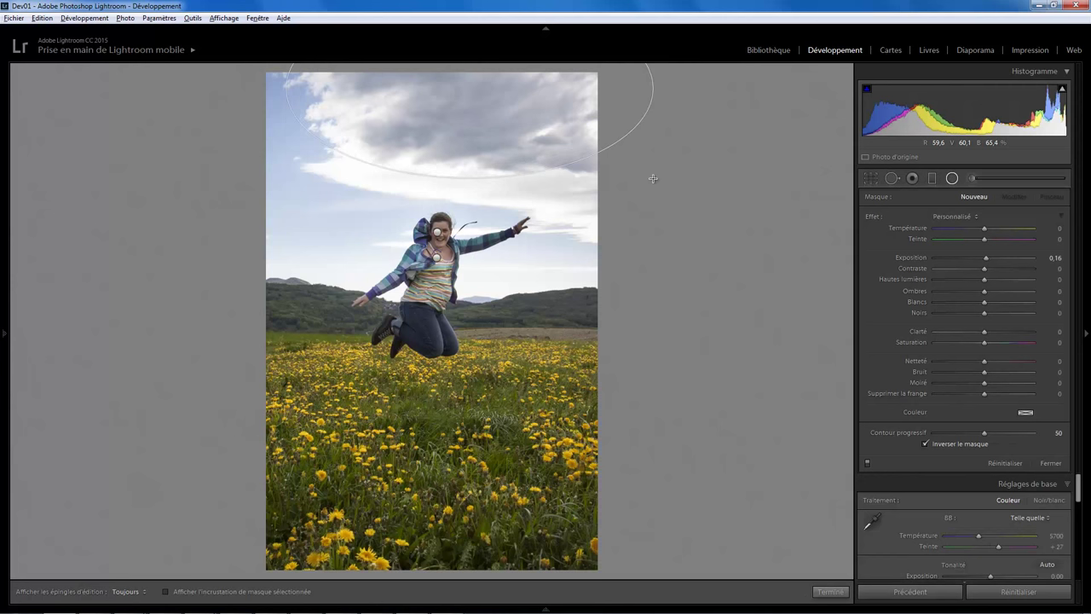
{"action": "left_click_drag", "start_coordinate": [481, 97], "coordinate": [486, 101]}
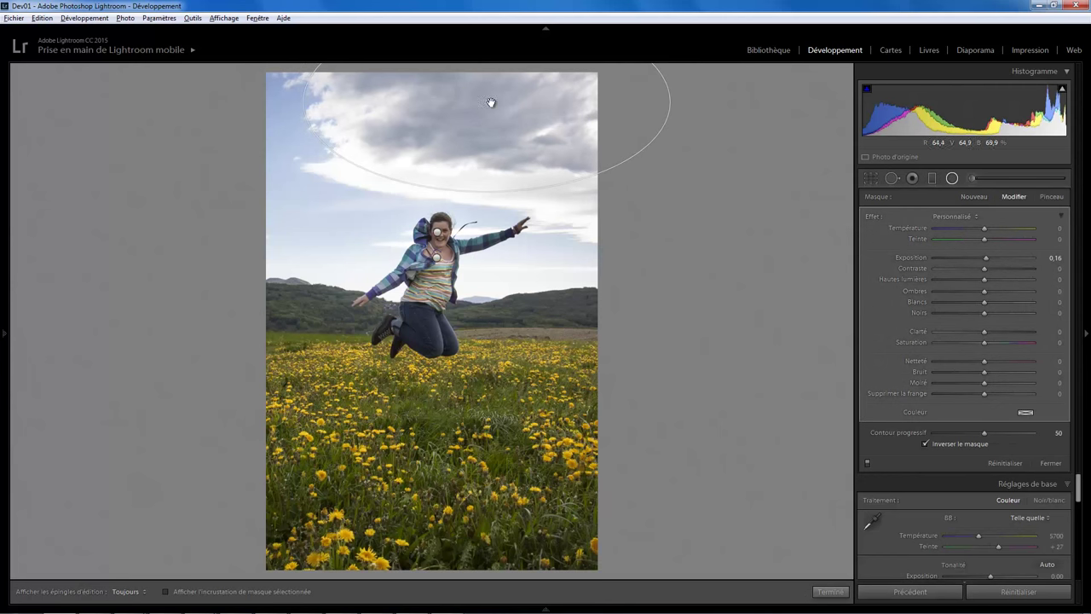
{"action": "left_click_drag", "start_coordinate": [986, 258], "coordinate": [990, 269]}
{"action": "left_click_drag", "start_coordinate": [989, 258], "coordinate": [994, 259]}
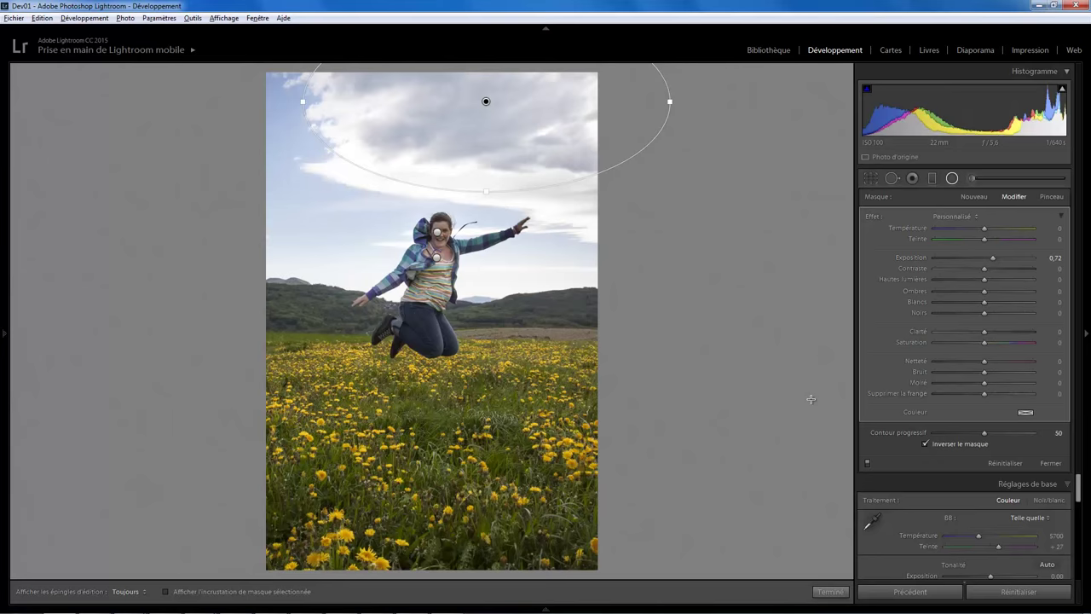
{"action": "left_click", "coordinate": [830, 592]}
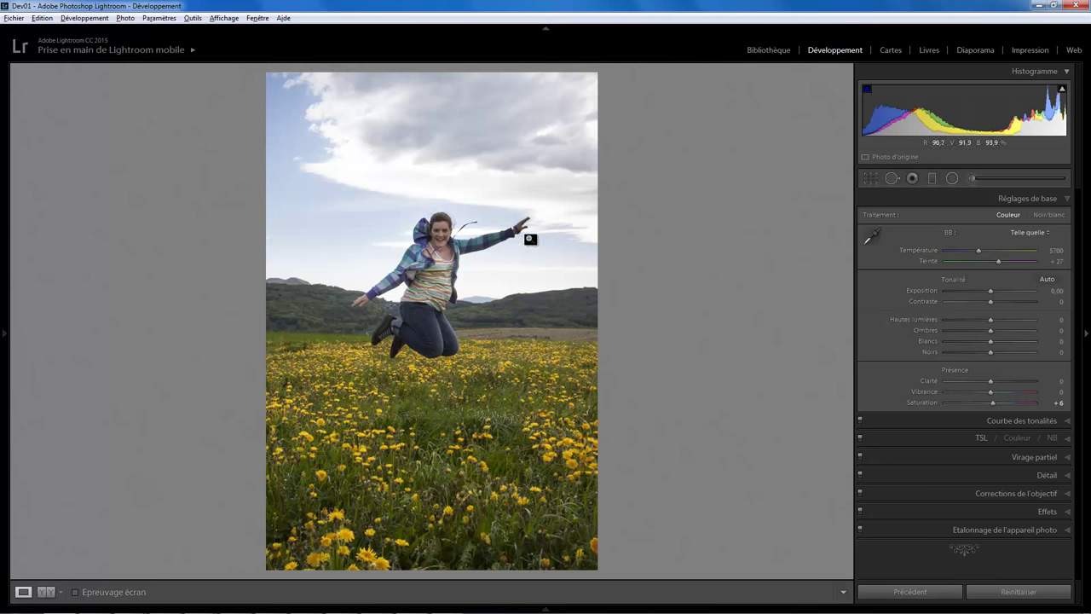
Step: Add a rotated radial filter along the outstretched arm and hand with exposure 0.53 and shadows 33
{"action": "left_click", "coordinate": [517, 228]}
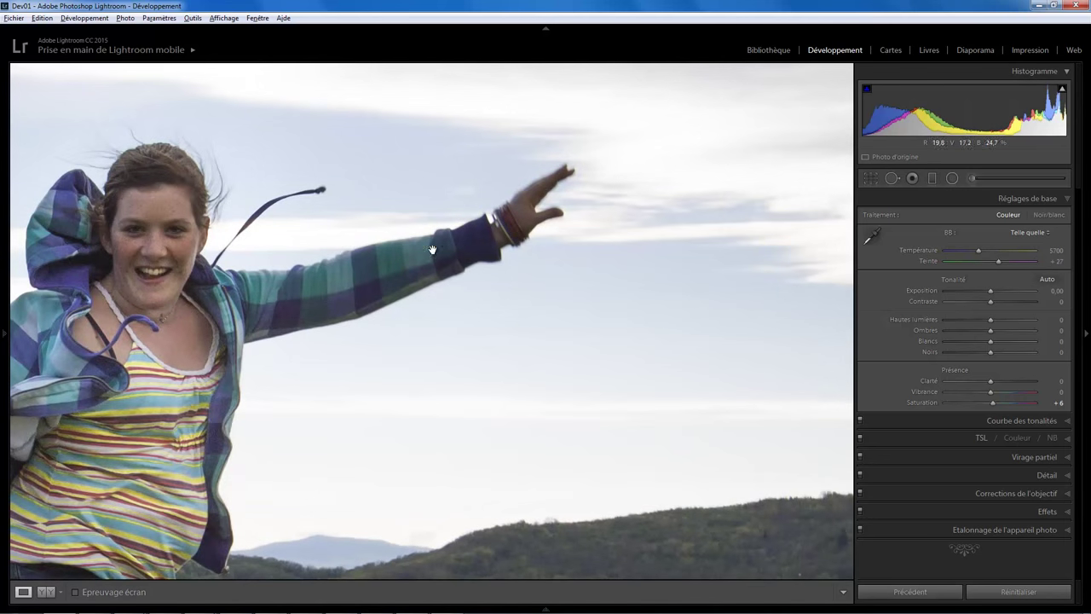
{"action": "left_click", "coordinate": [952, 177]}
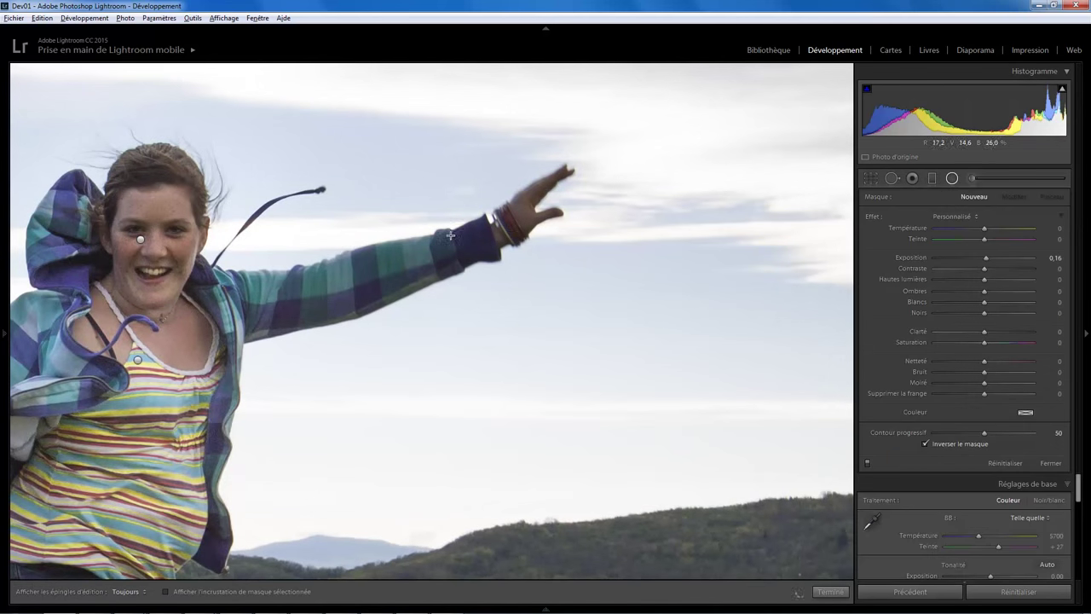
{"action": "left_click_drag", "start_coordinate": [452, 237], "coordinate": [592, 301]}
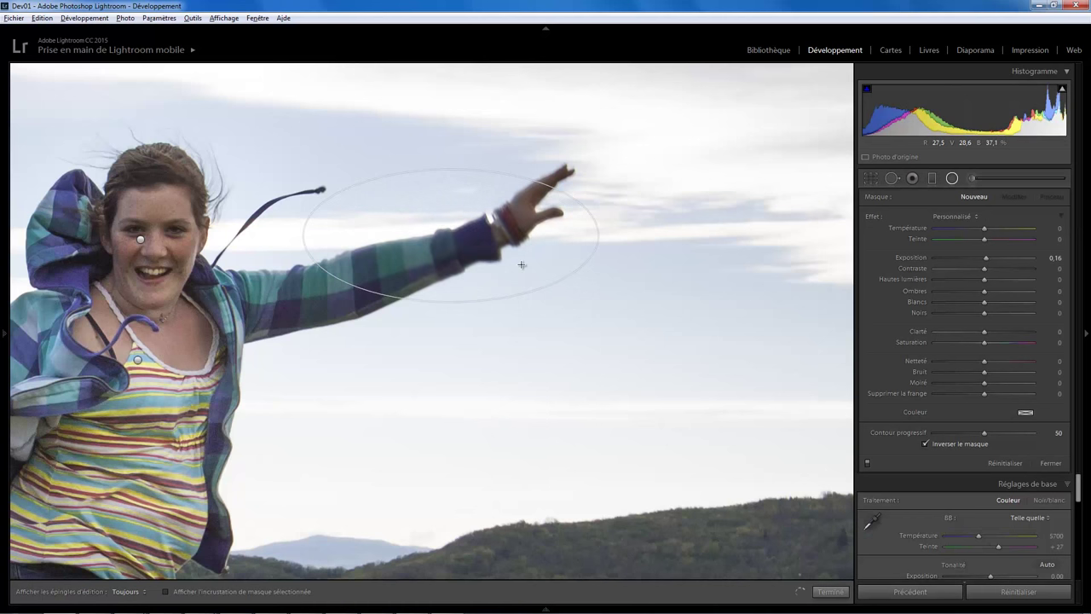
{"action": "left_click_drag", "start_coordinate": [331, 192], "coordinate": [338, 253]}
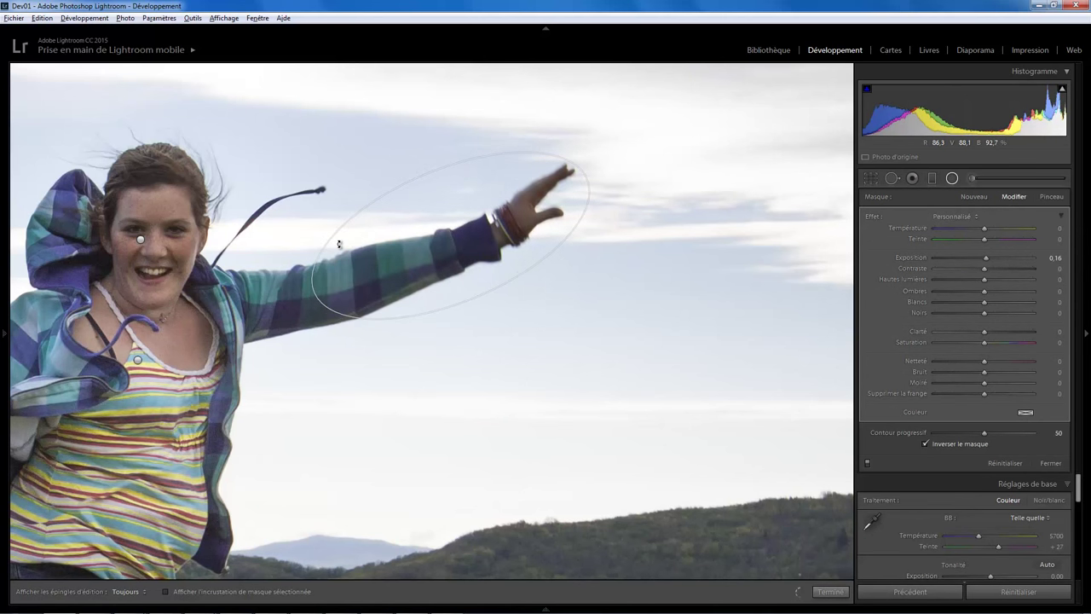
{"action": "left_click_drag", "start_coordinate": [454, 235], "coordinate": [515, 218]}
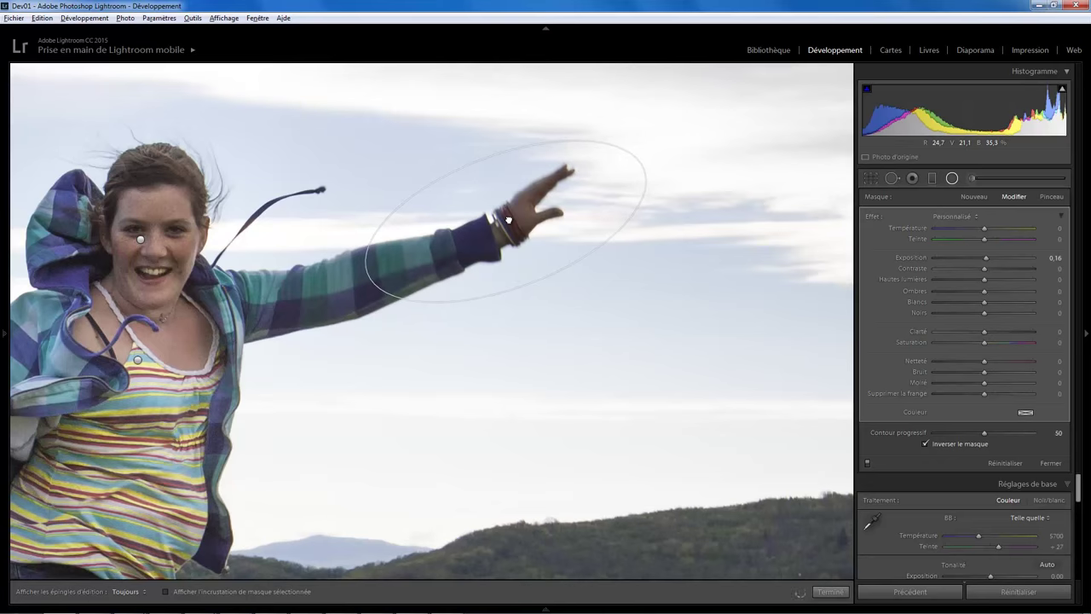
{"action": "double_click", "coordinate": [986, 257]}
{"action": "left_click_drag", "start_coordinate": [985, 293], "coordinate": [1036, 293]}
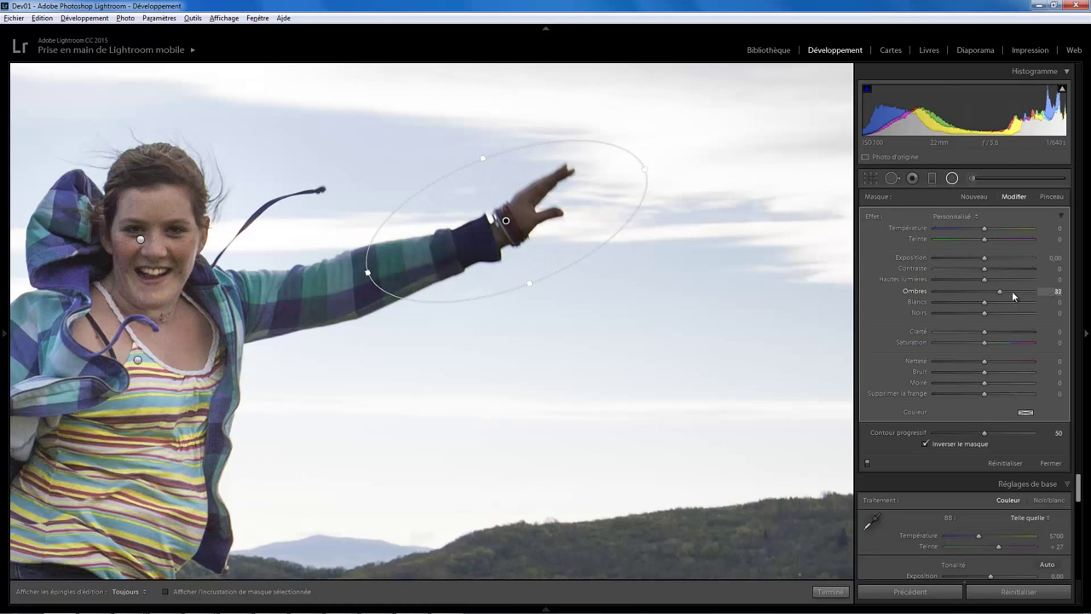
{"action": "mouse_move", "coordinate": [1014, 294]}
{"action": "left_mouse_down"}
{"action": "mouse_move", "coordinate": [1059, 295]}
{"action": "mouse_move", "coordinate": [1000, 294]}
{"action": "mouse_move", "coordinate": [991, 259]}
{"action": "left_mouse_up"}
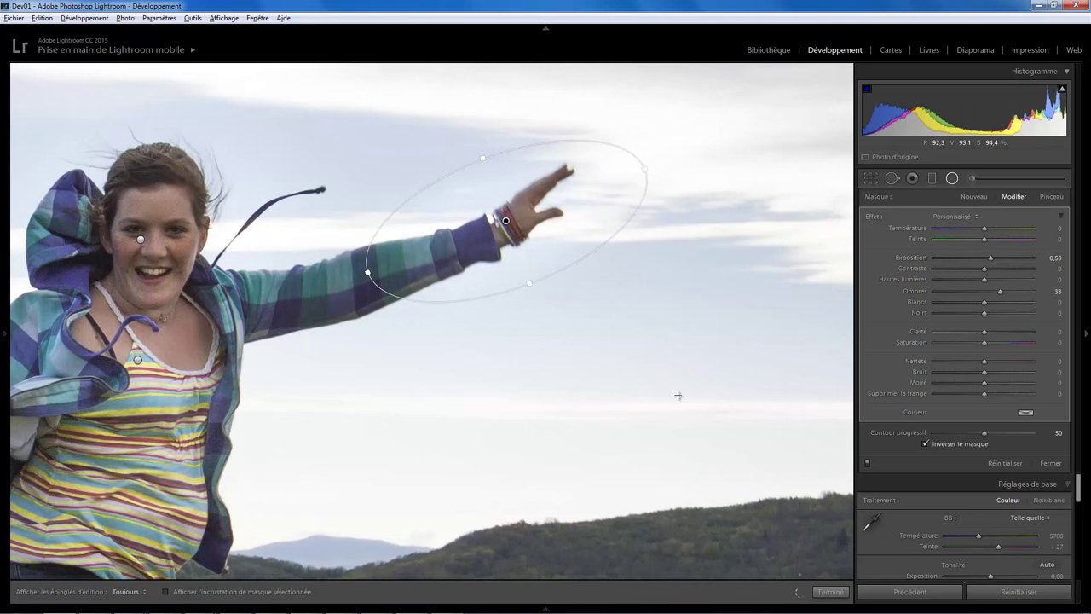
{"action": "left_click", "coordinate": [828, 598]}
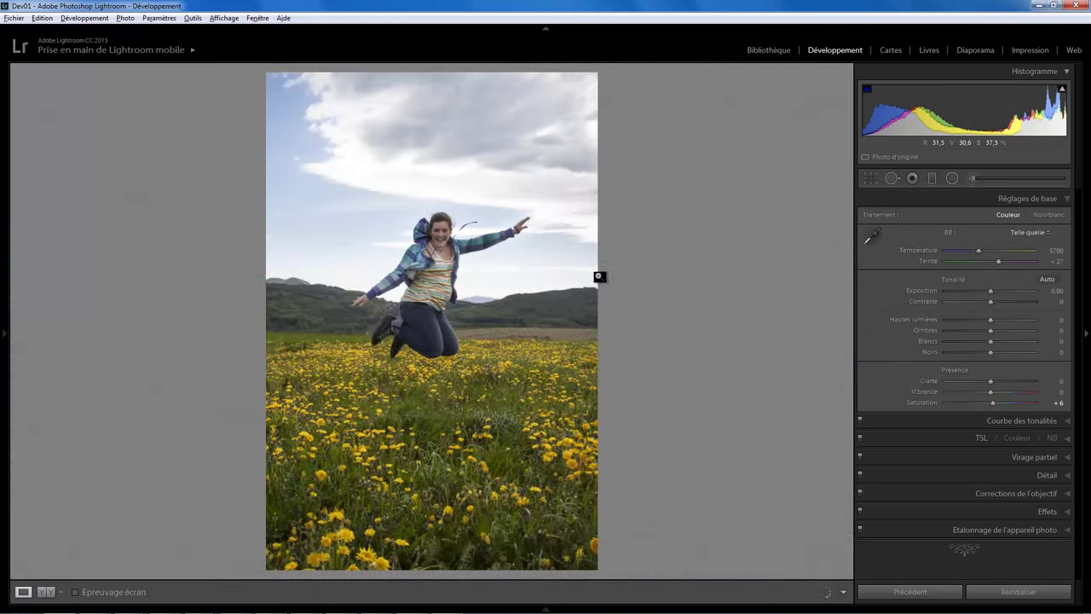
Step: Zoom out to fit, compare before and after, then lower the highlights to darken the sky
{"action": "left_click", "coordinate": [599, 275]}
{"action": "key", "text": "backslash"}
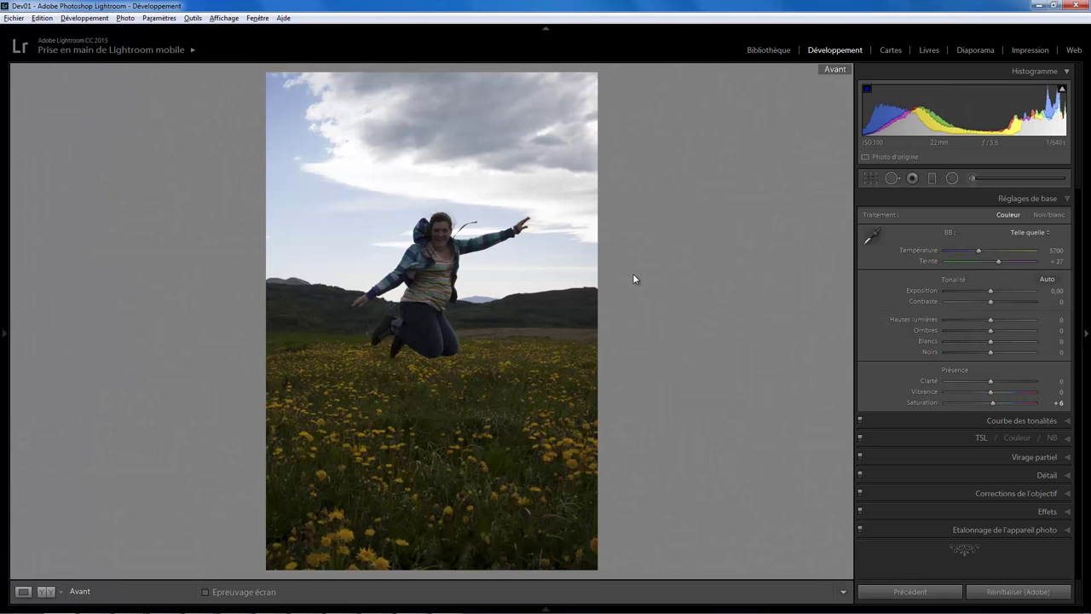
{"action": "key", "text": "backslash"}
{"action": "key", "text": "backslash"}
{"action": "key", "text": "backslash"}
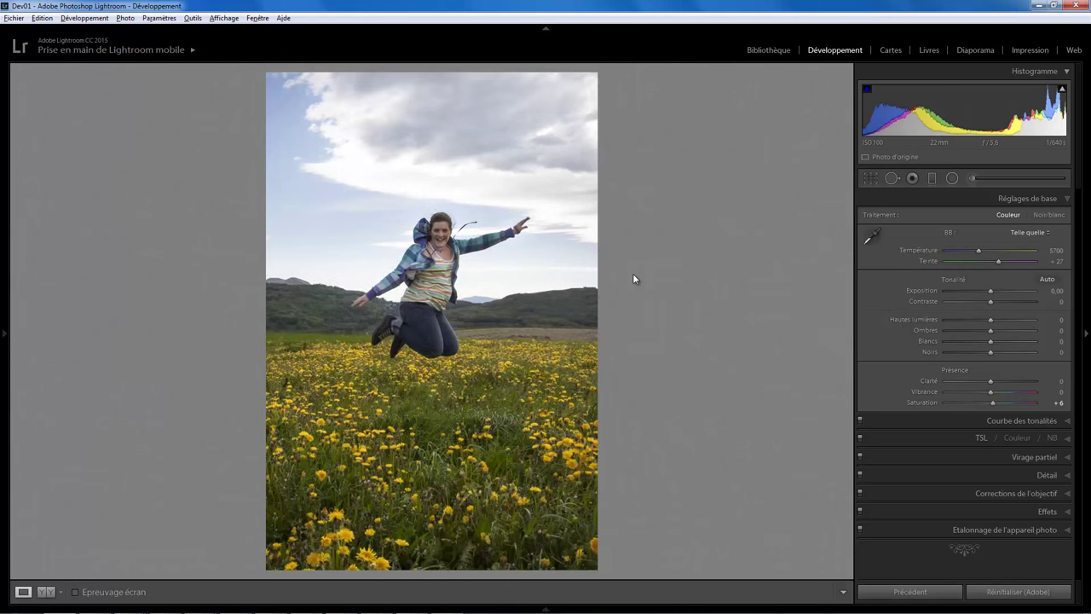
{"action": "key", "text": "backslash"}
{"action": "key", "text": "backslash"}
{"action": "mouse_move", "coordinate": [991, 319]}
{"action": "left_mouse_down"}
{"action": "mouse_move", "coordinate": [964, 321]}
{"action": "mouse_move", "coordinate": [994, 319]}
{"action": "mouse_move", "coordinate": [983, 322]}
{"action": "left_mouse_up"}
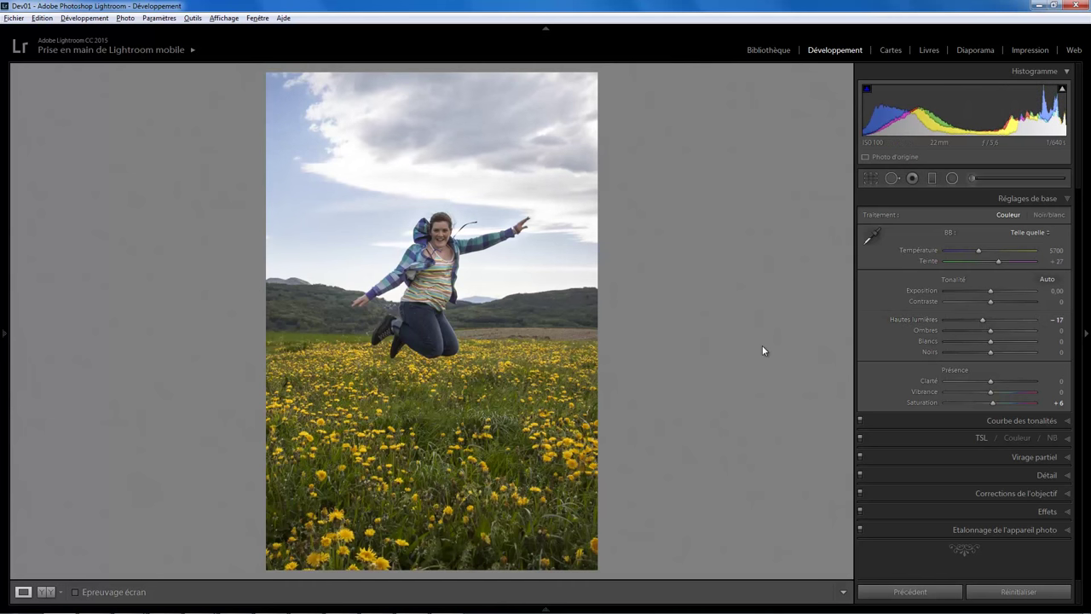
Step: Compare the −17 highlights edit against the original photo in the before/after view
{"action": "key", "text": "backslash"}
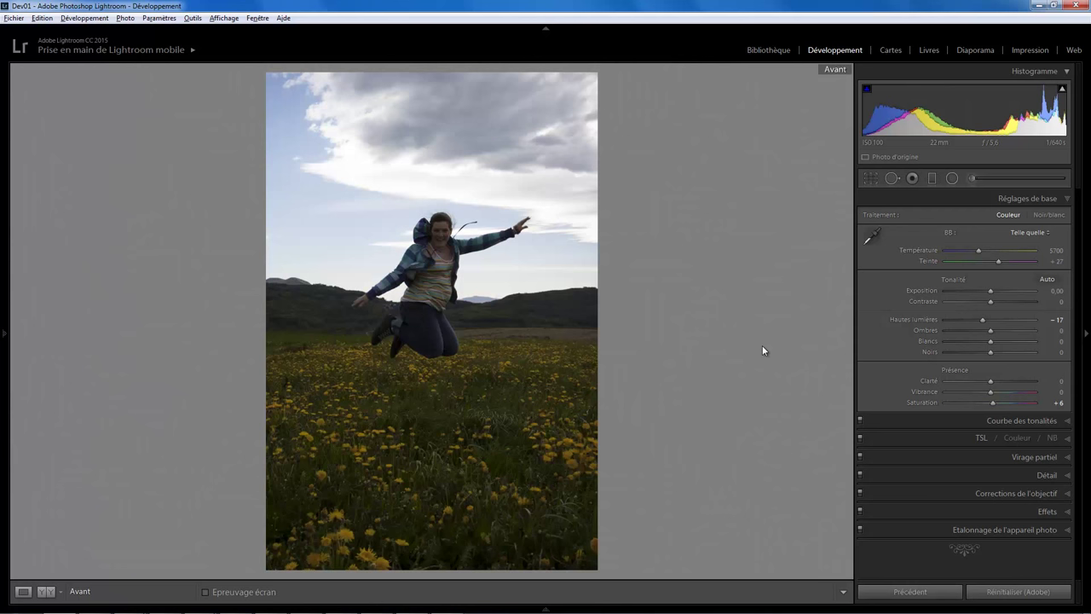
{"action": "key", "text": "backslash"}
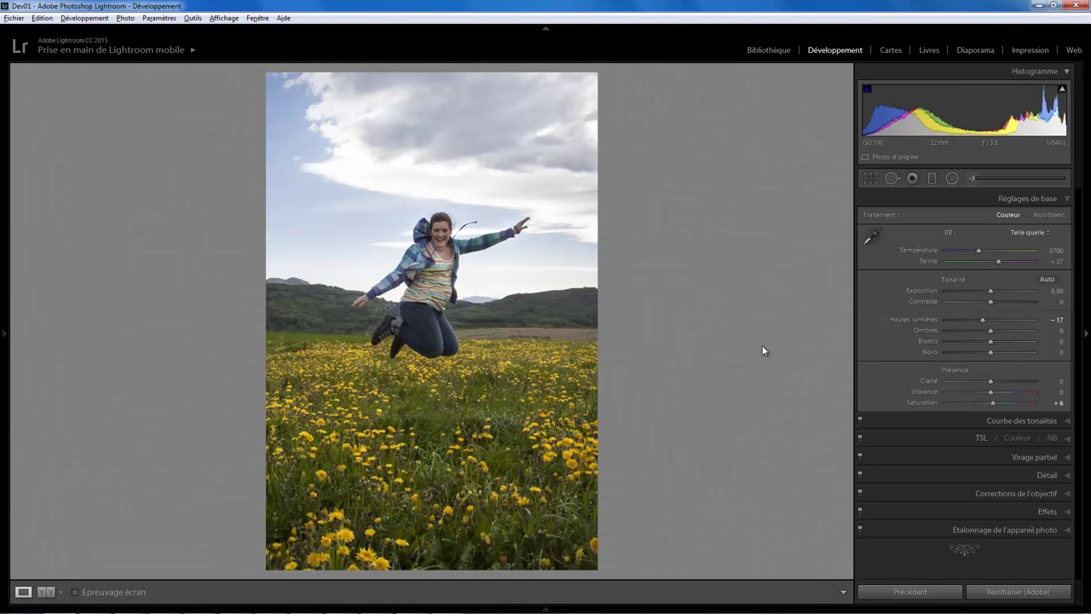
{"action": "key", "text": "backslash"}
{"action": "key", "text": "backslash"}
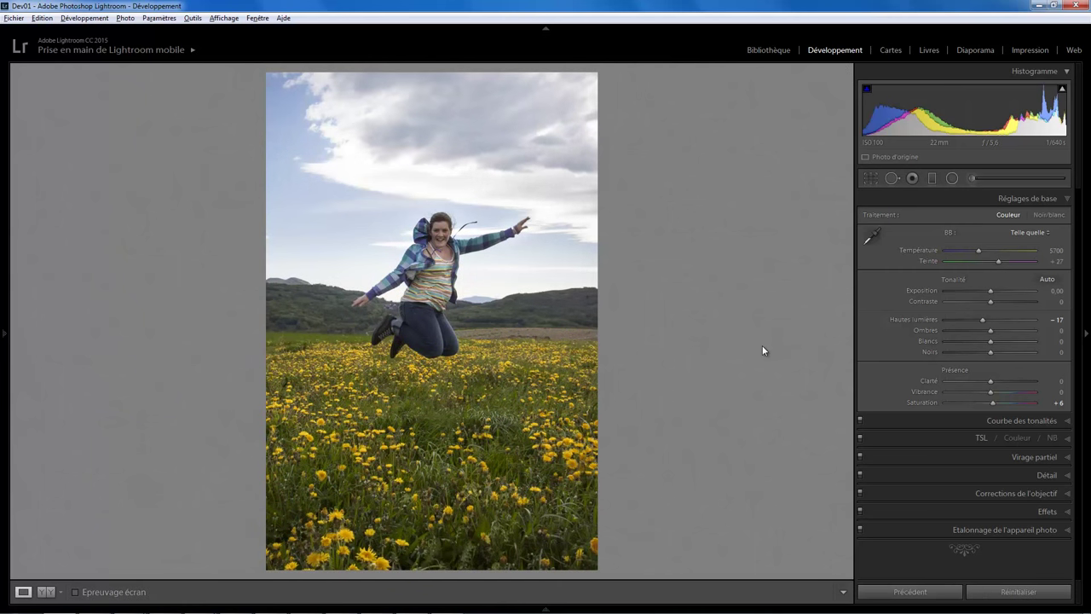